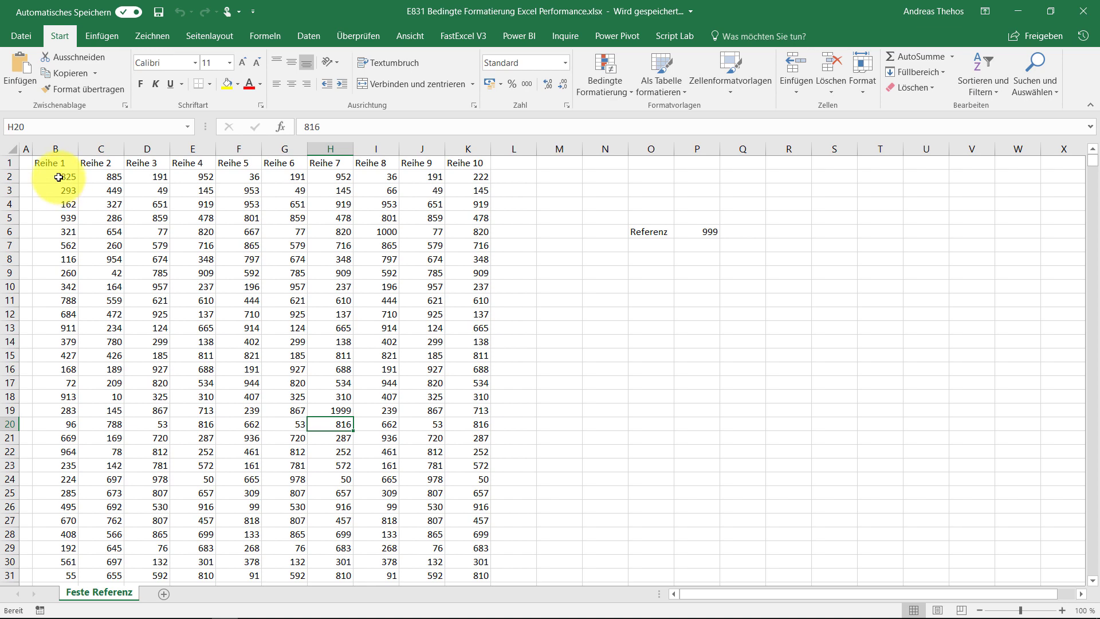
Select the number block B2:K1048576 and check both ends of the selection
{"action": "left_click", "coordinate": [58, 177]}
{"action": "key", "text": "ctrl+shift+Right"}
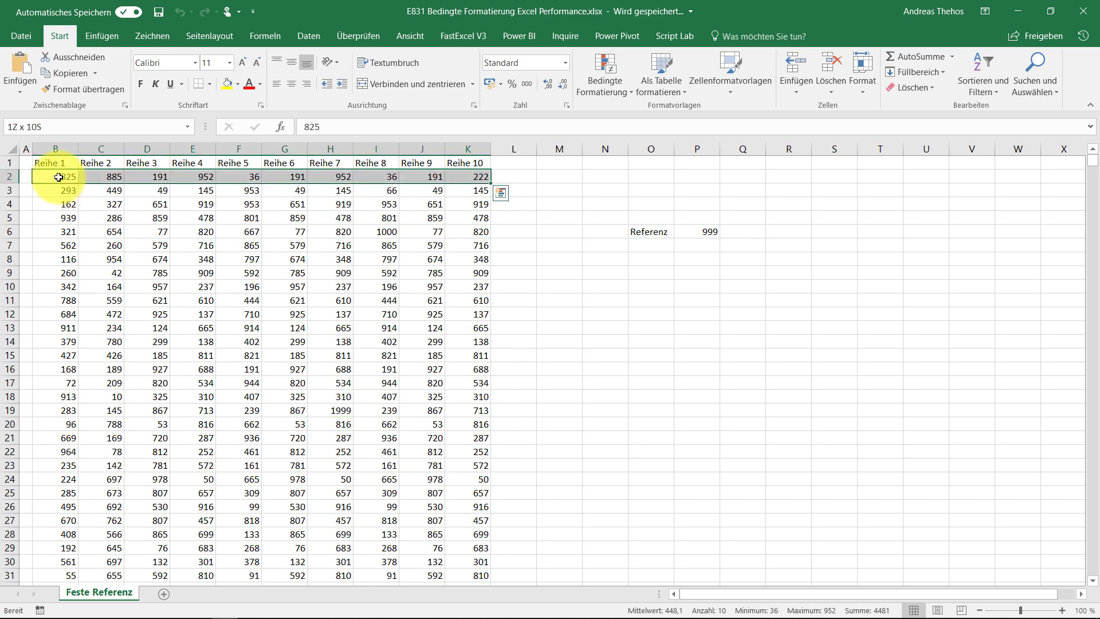
{"action": "key", "text": "ctrl+shift+Down"}
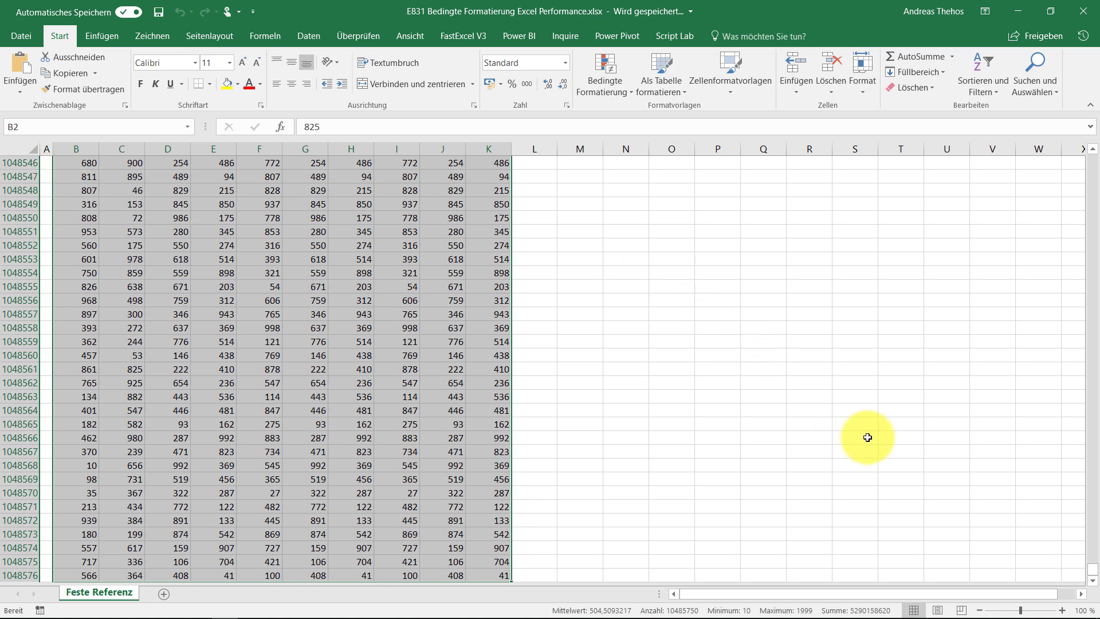
{"action": "key", "text": "ctrl+period"}
{"action": "scroll", "coordinate": [773, 240], "scroll_direction": "up", "scroll_amount": 1}
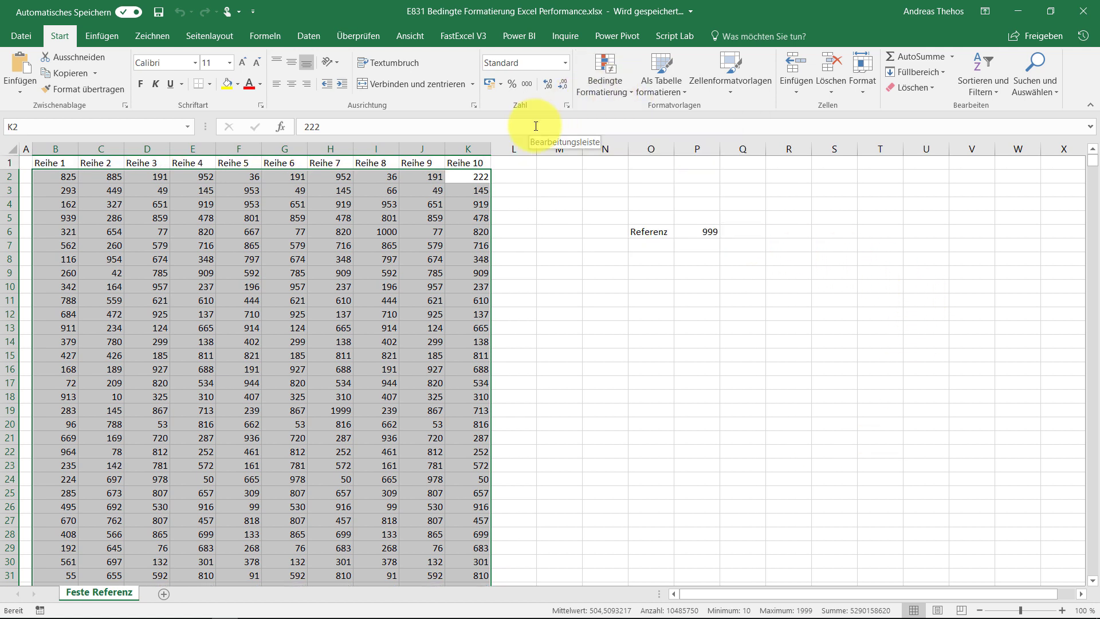
{"action": "key", "text": "ctrl+period"}
{"action": "key", "text": "ctrl+period"}
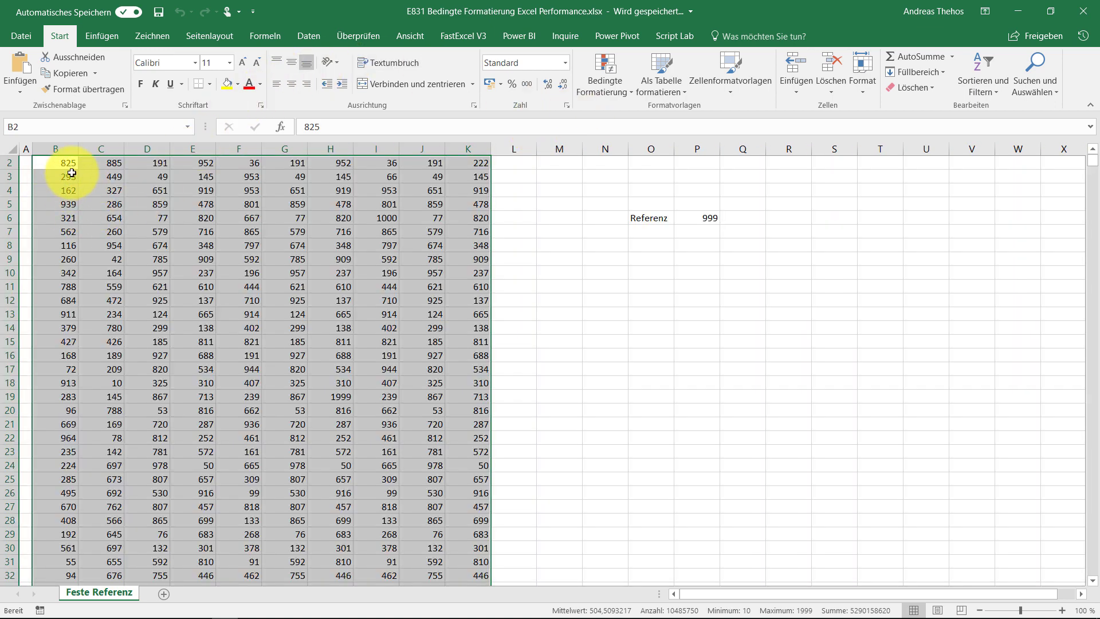
Add a 'Größer als' rule comparing against =$P$6 with light red fill
{"action": "left_click", "coordinate": [614, 91]}
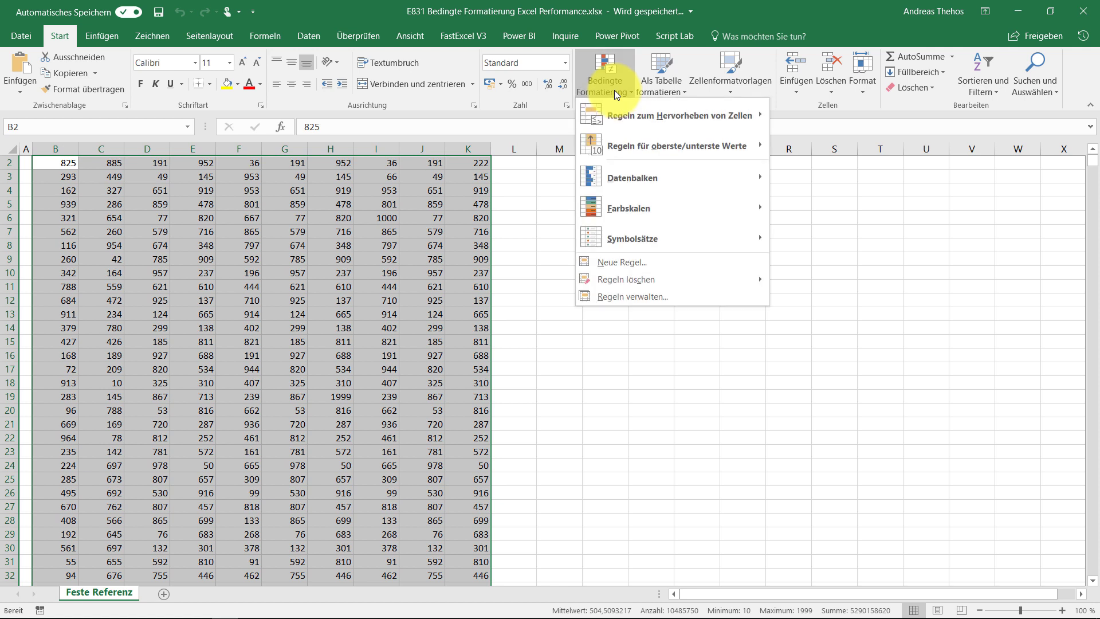
{"action": "mouse_move", "coordinate": [671, 115]}
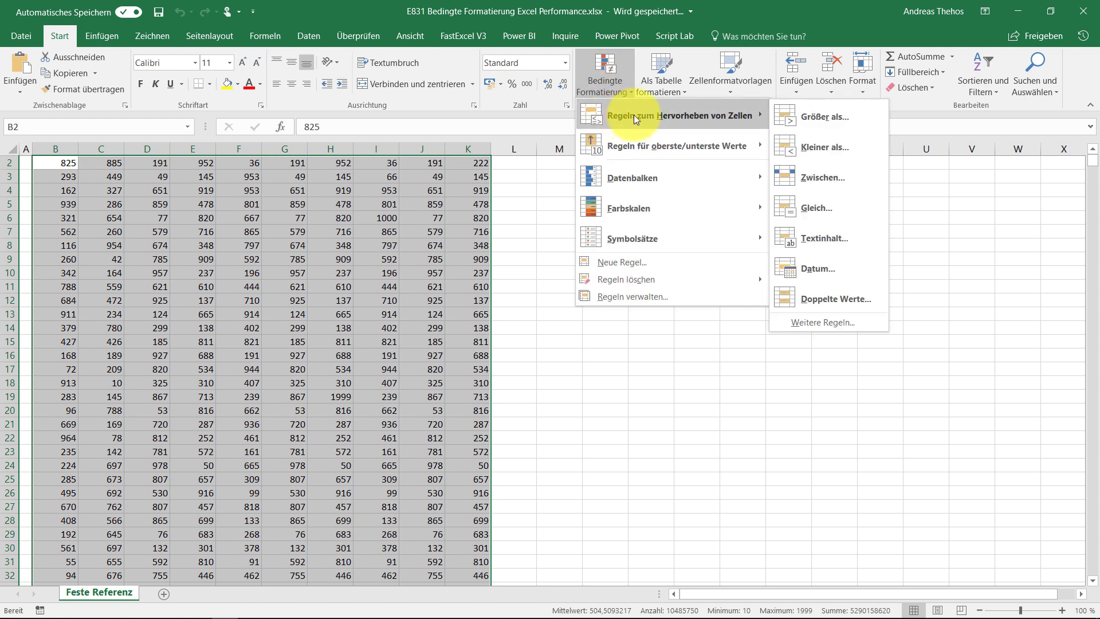
{"action": "left_click", "coordinate": [813, 116]}
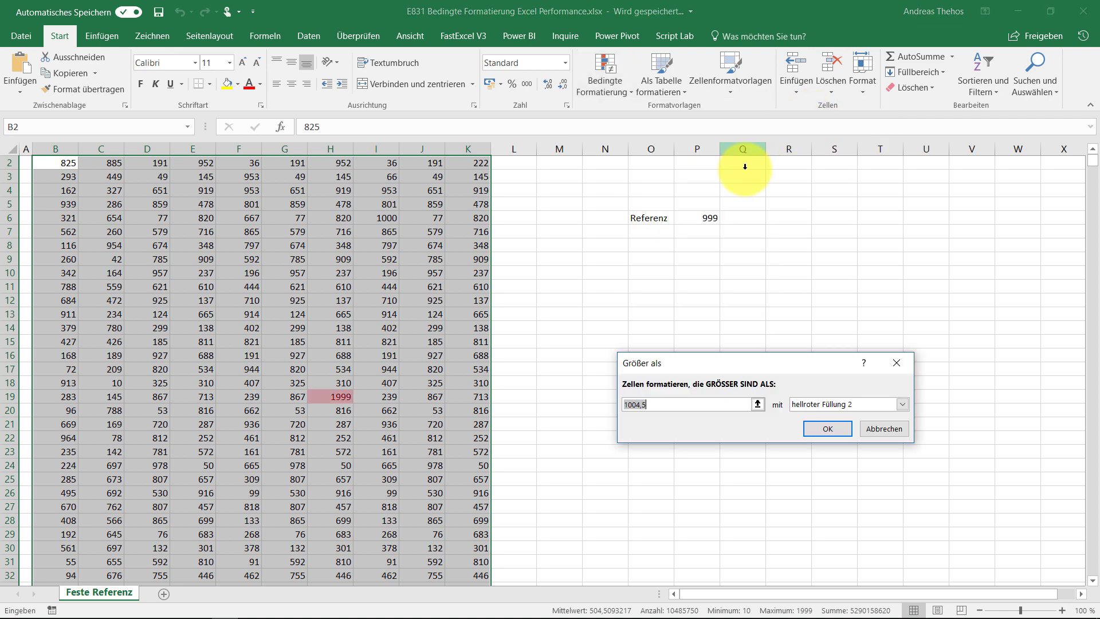
{"action": "left_click", "coordinate": [706, 219]}
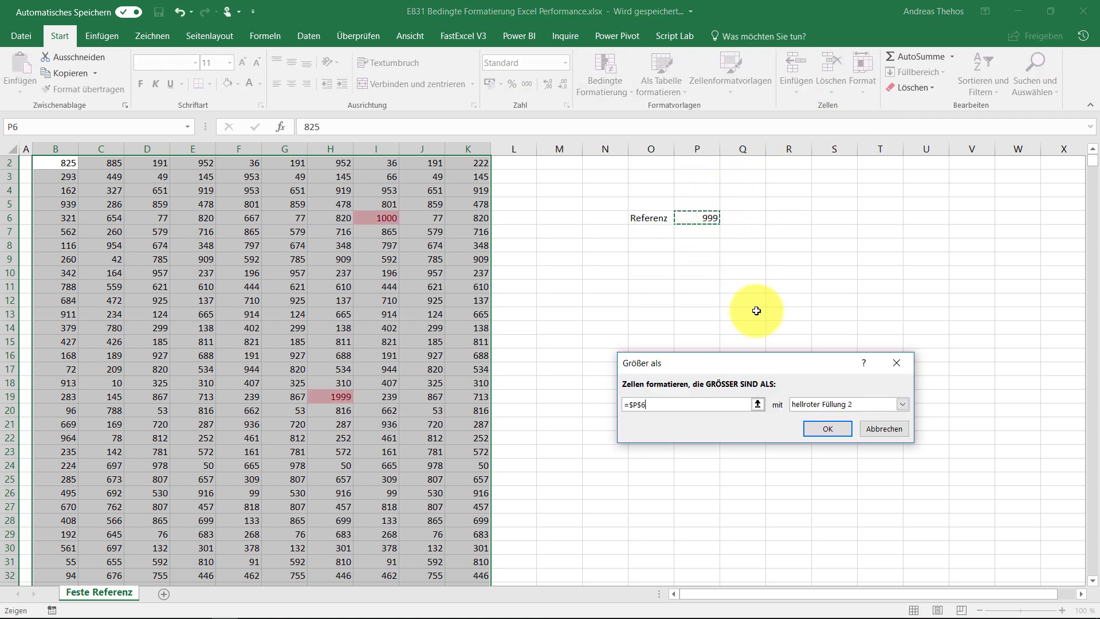
{"action": "left_click", "coordinate": [828, 429]}
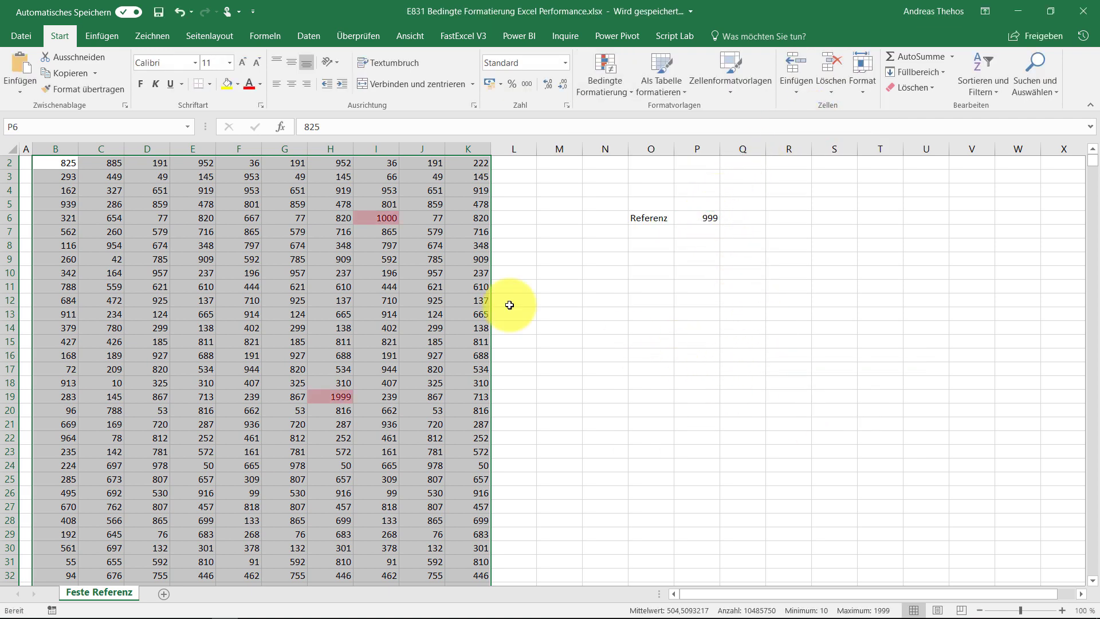
{"action": "scroll", "coordinate": [512, 233], "scroll_direction": "up", "scroll_amount": 1}
Change the Referenz value in P6 to 900
{"action": "left_click", "coordinate": [709, 233]}
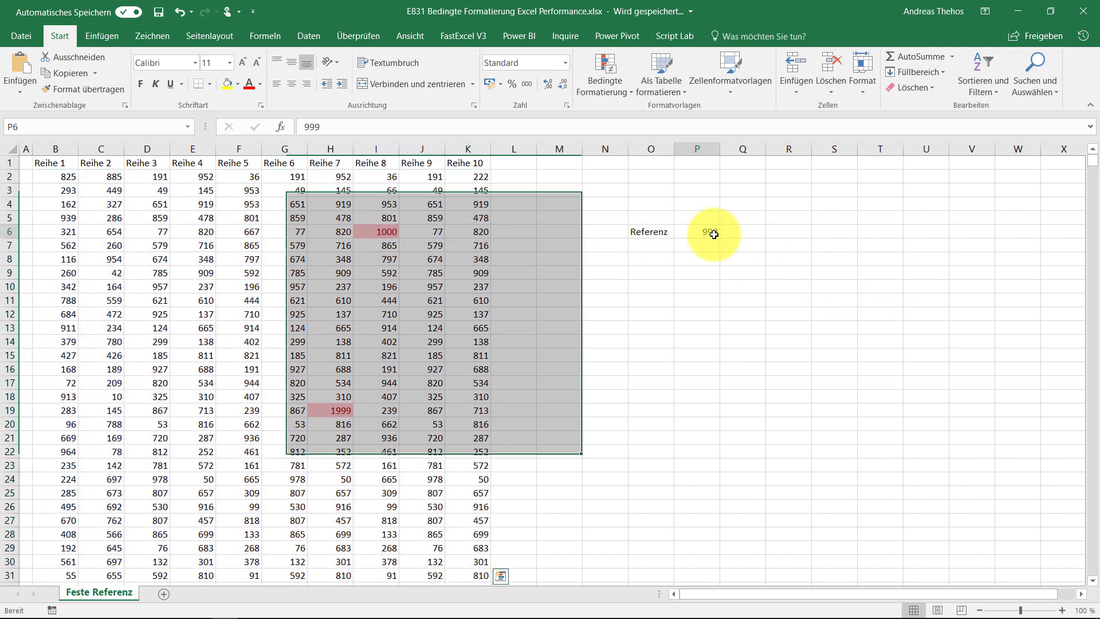
{"action": "type", "text": "900"}
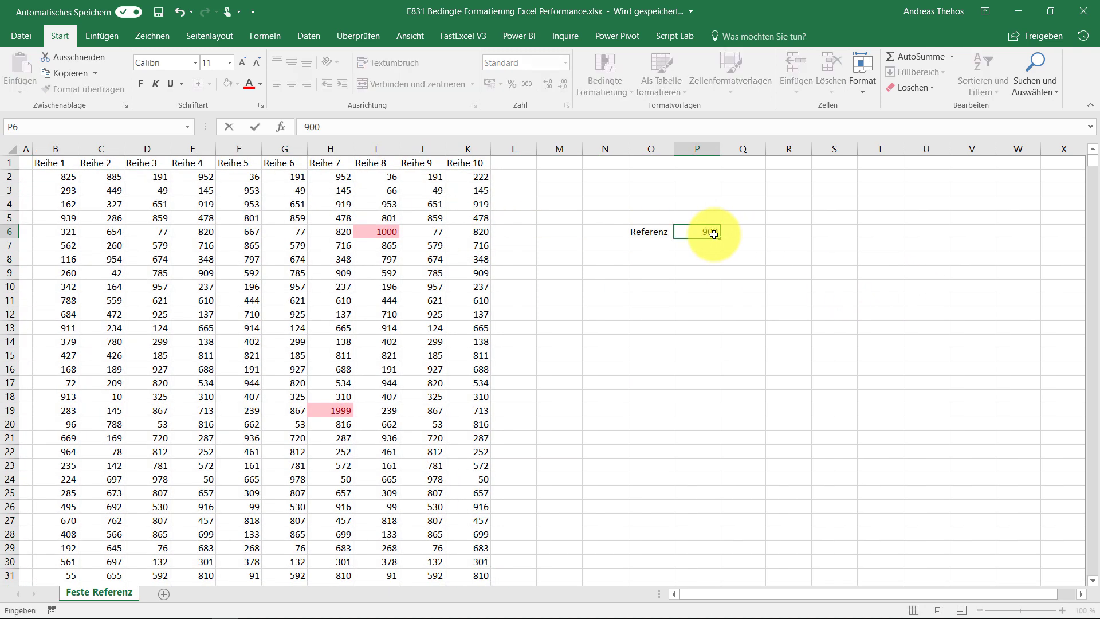
{"action": "key", "text": "Return"}
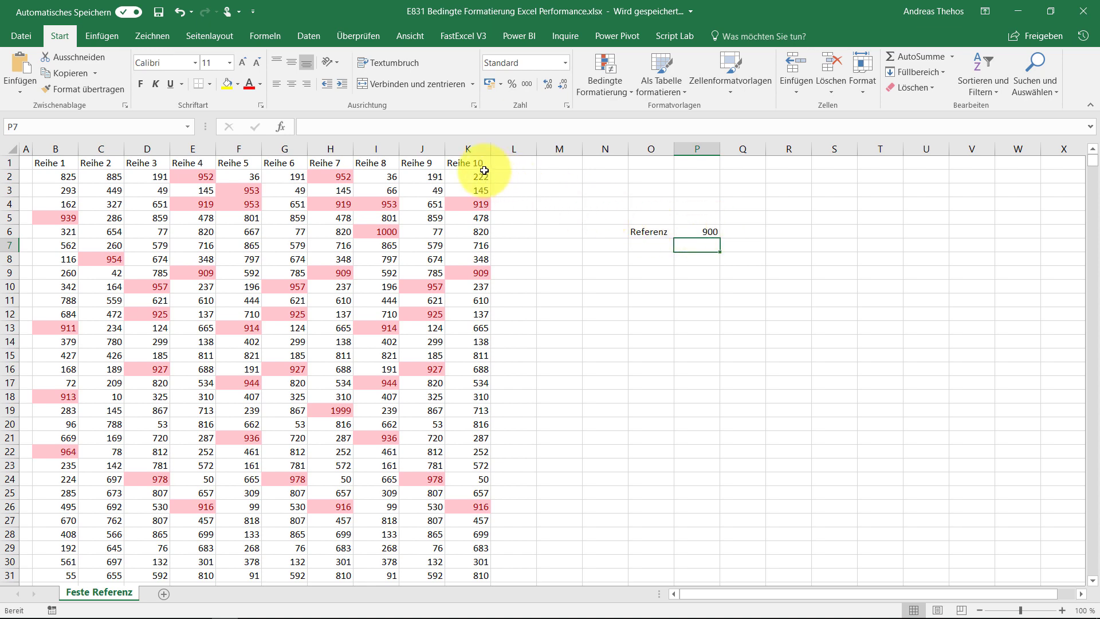
Switch calculation to Manuell and set the Referenz in P6 to 800
{"action": "left_click", "coordinate": [244, 34]}
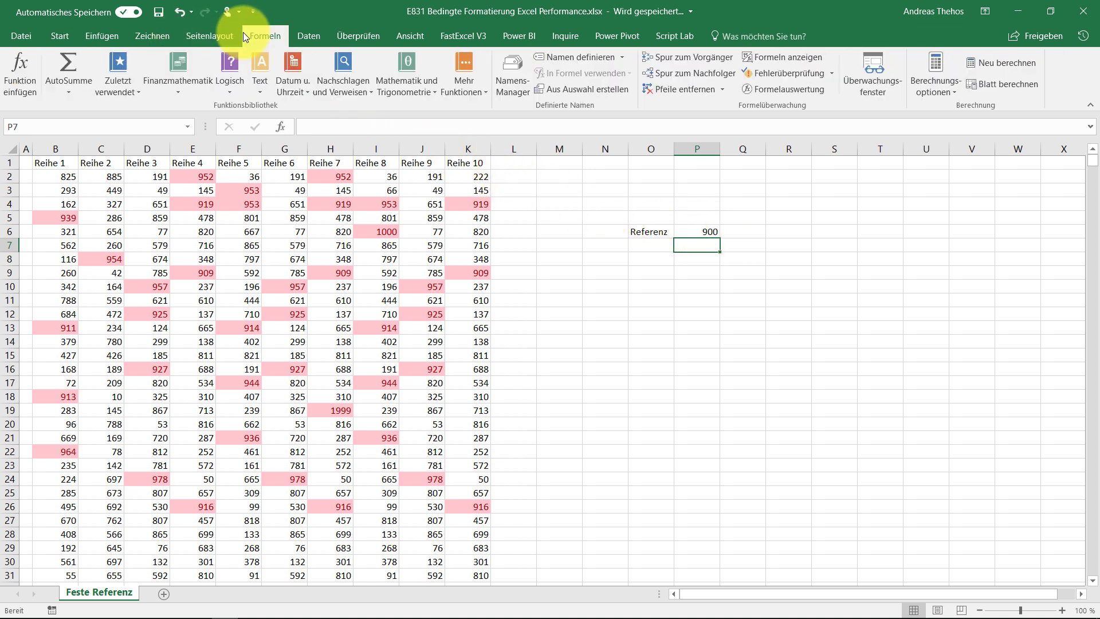
{"action": "left_click", "coordinate": [926, 82]}
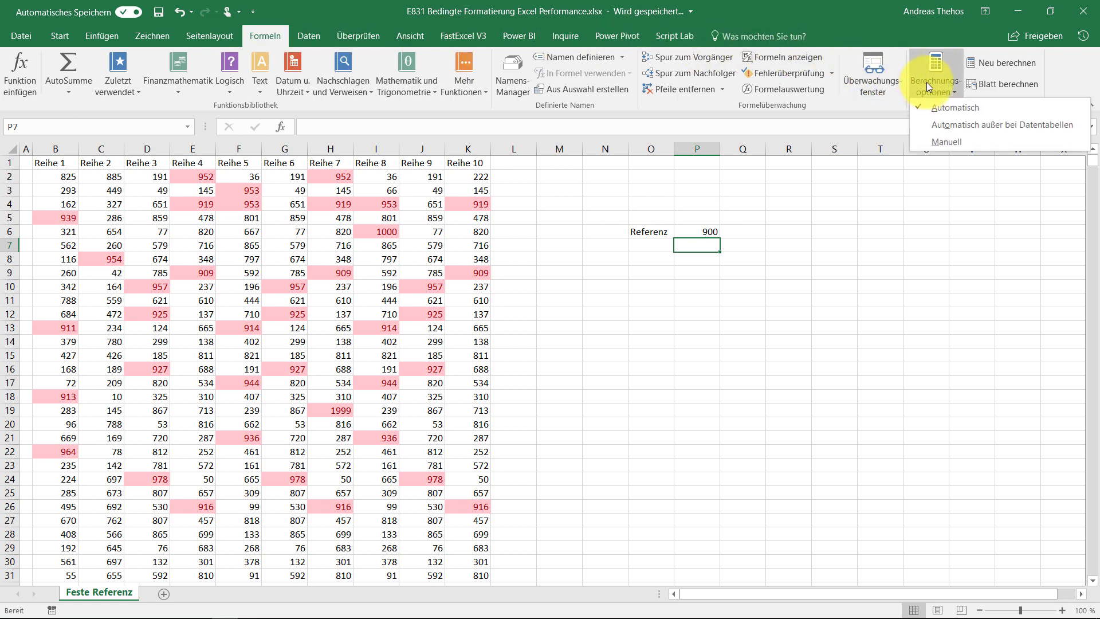
{"action": "left_click", "coordinate": [935, 142]}
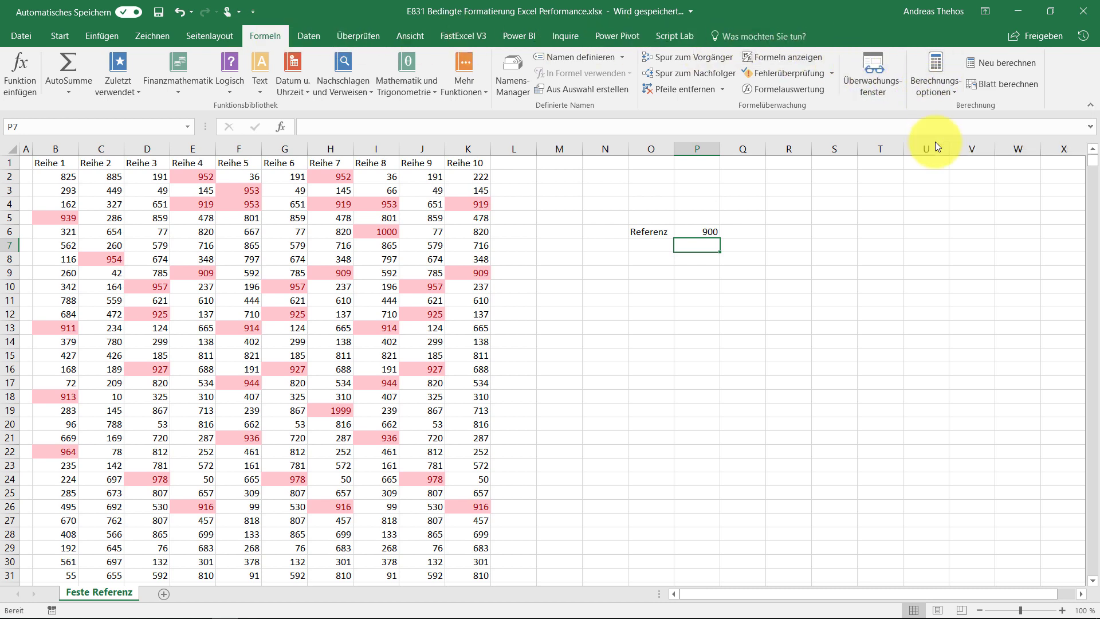
{"action": "left_click", "coordinate": [700, 232]}
{"action": "type", "text": "80"}
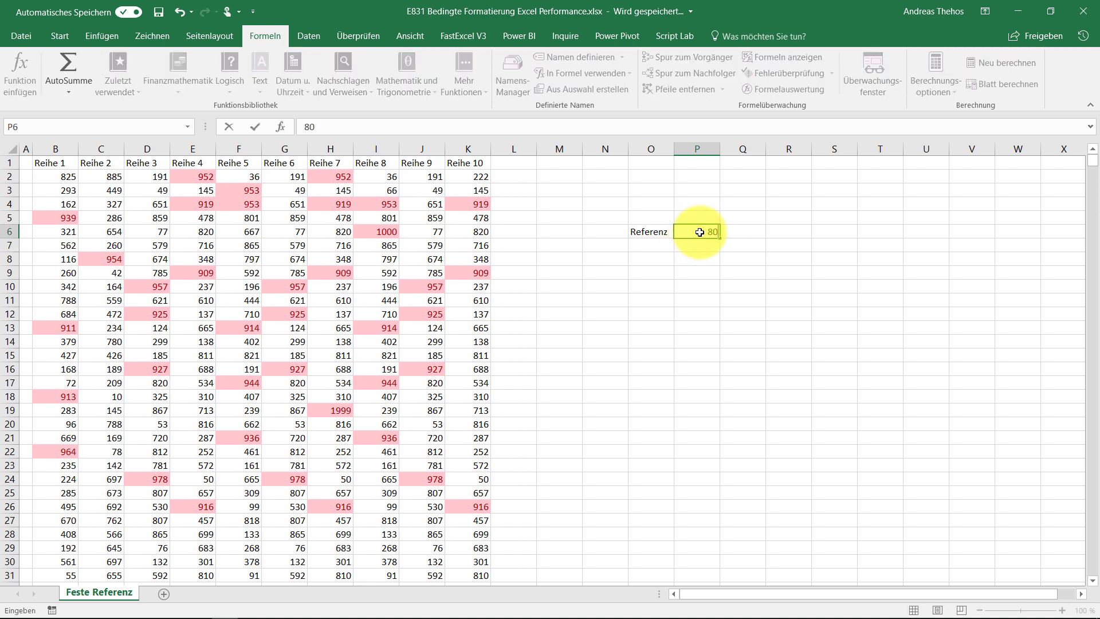
{"action": "key", "text": "Return"}
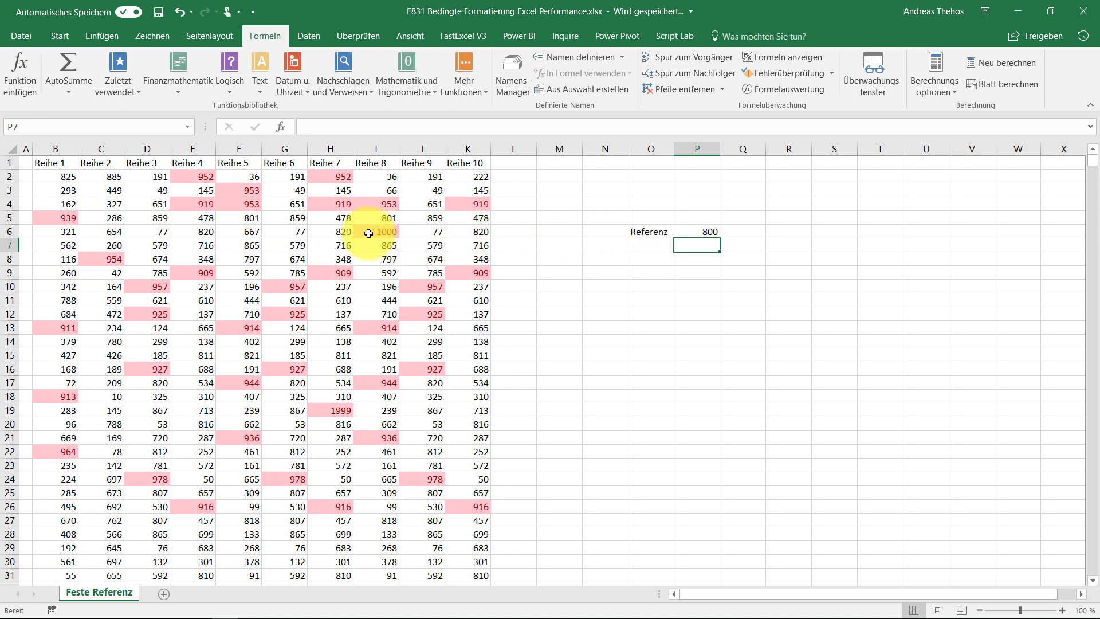
Lower the Referenz in P6 to 700 and switch calculation back to Automatisch
{"action": "left_click", "coordinate": [703, 232]}
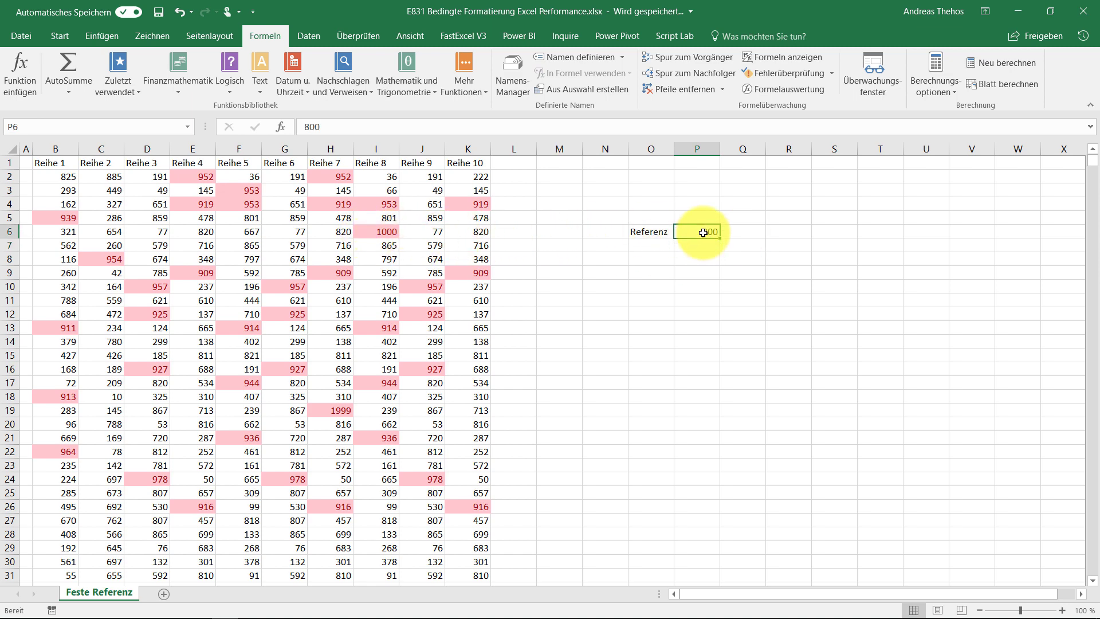
{"action": "type", "text": "70"}
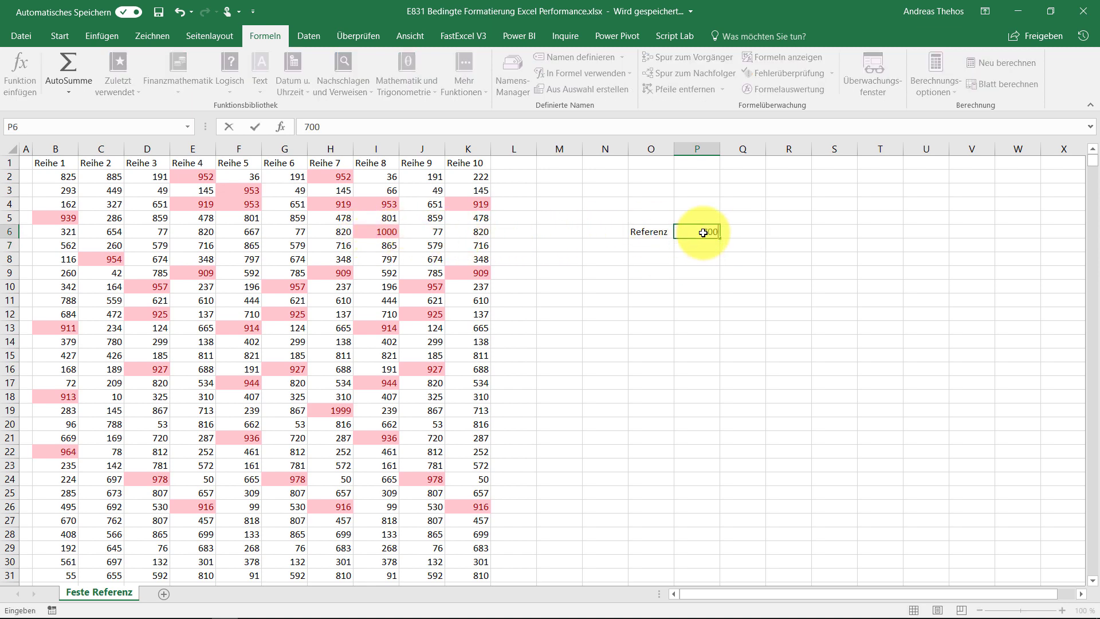
{"action": "key", "text": "Return"}
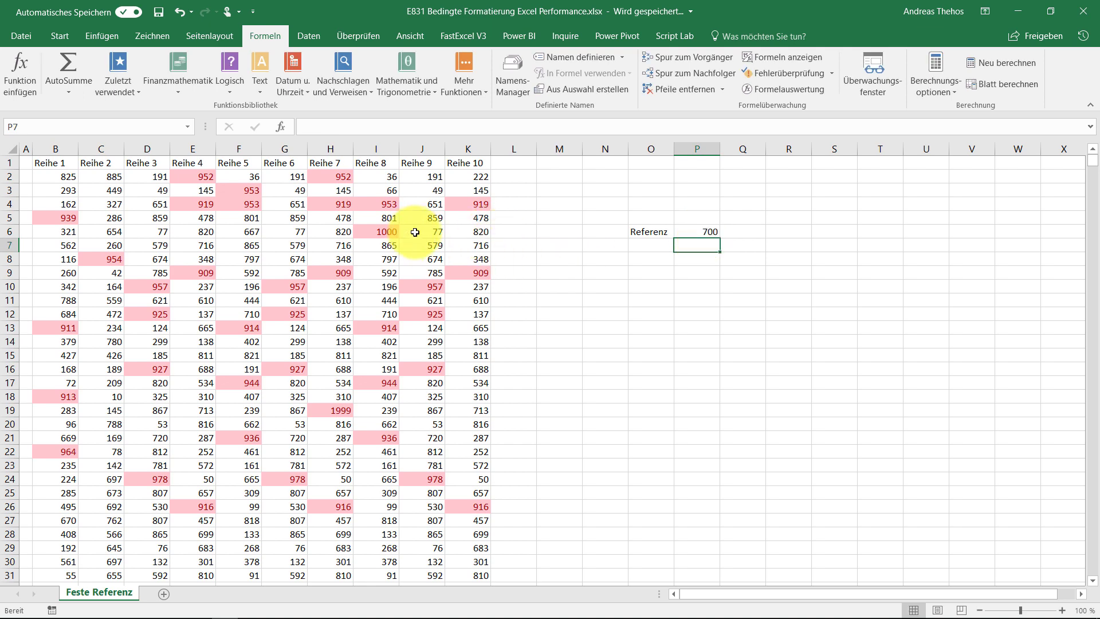
{"action": "left_click", "coordinate": [949, 86]}
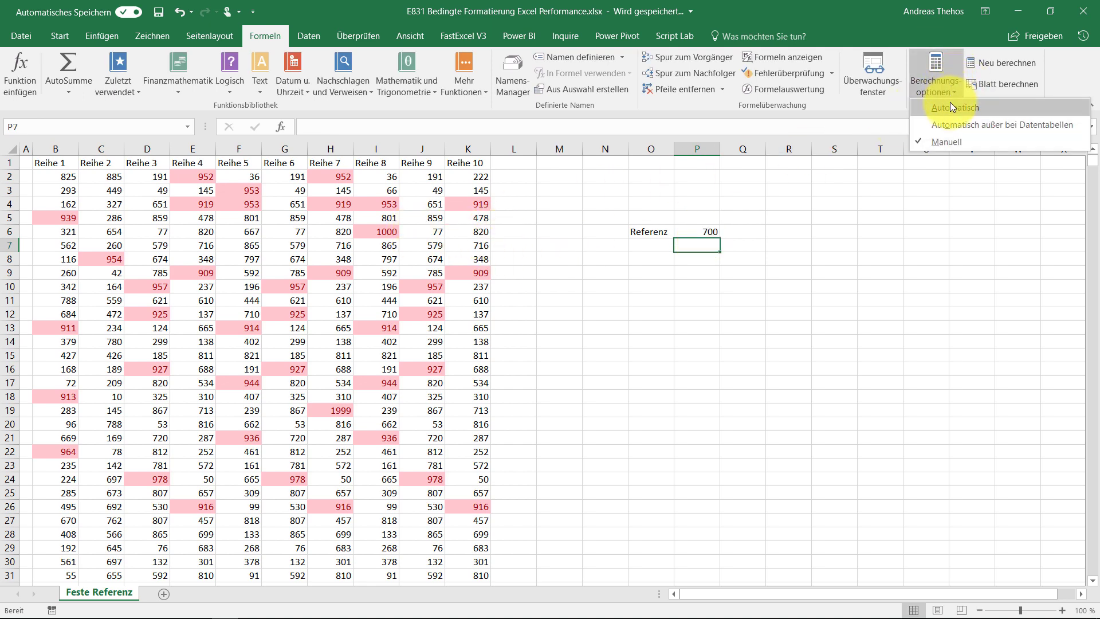
{"action": "left_click", "coordinate": [949, 107]}
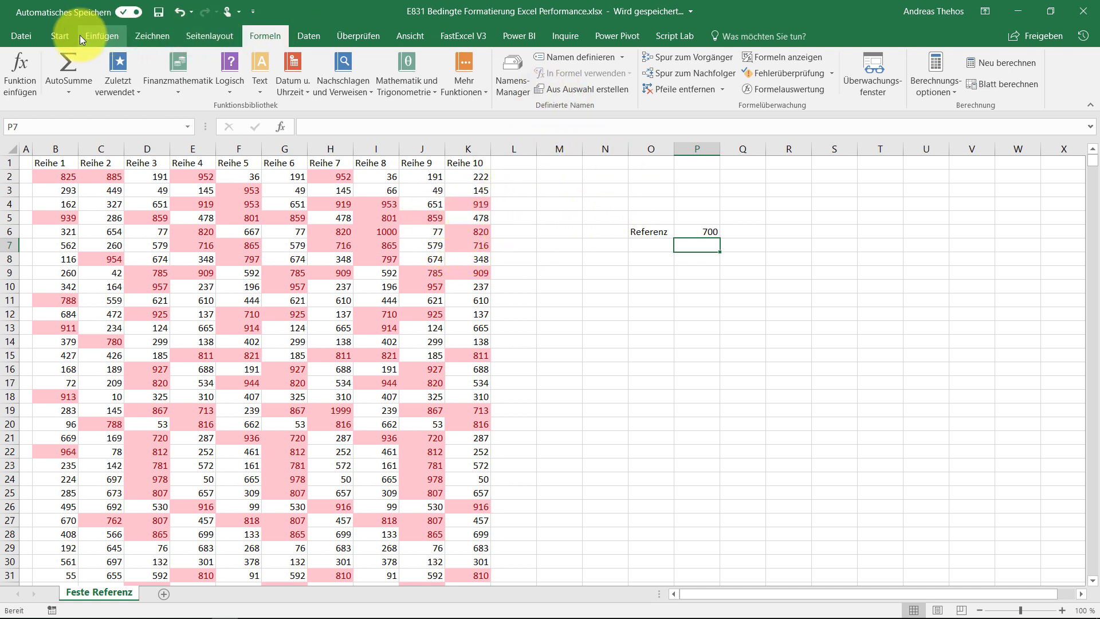
Look over the conditional formatting rules in the Rules Manager without changes
{"action": "left_click", "coordinate": [64, 35]}
{"action": "left_click", "coordinate": [613, 89]}
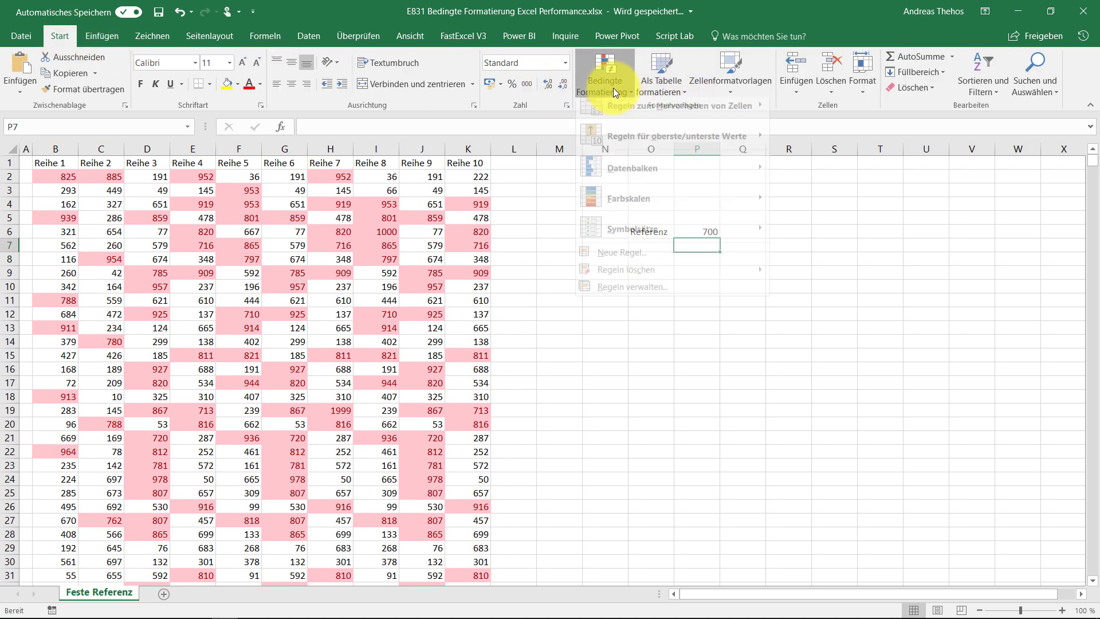
{"action": "mouse_move", "coordinate": [624, 269]}
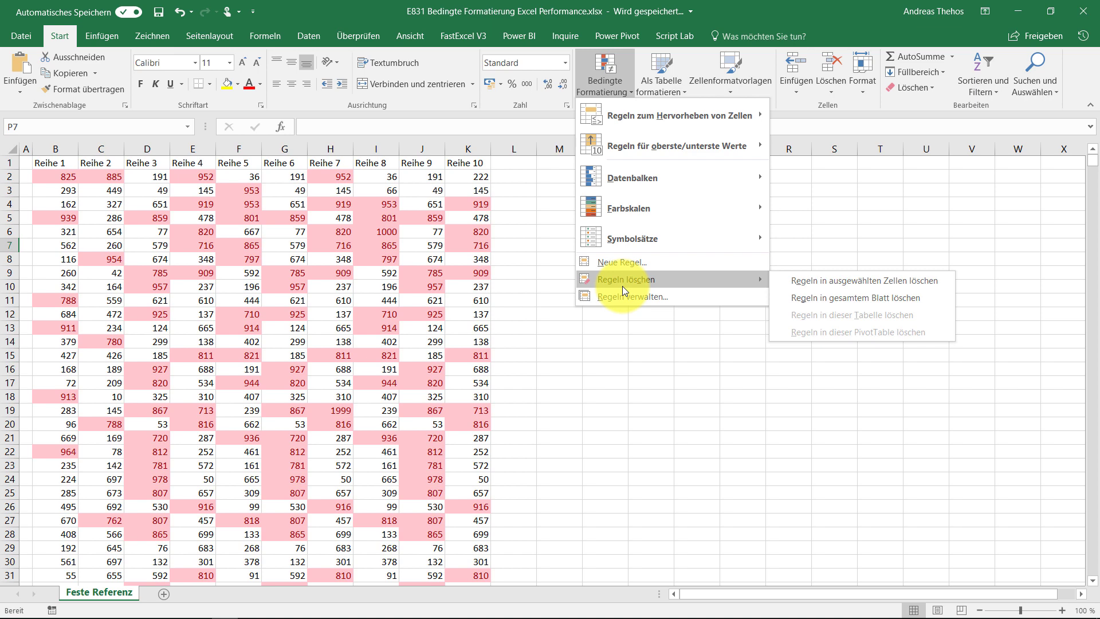
{"action": "left_click", "coordinate": [621, 296]}
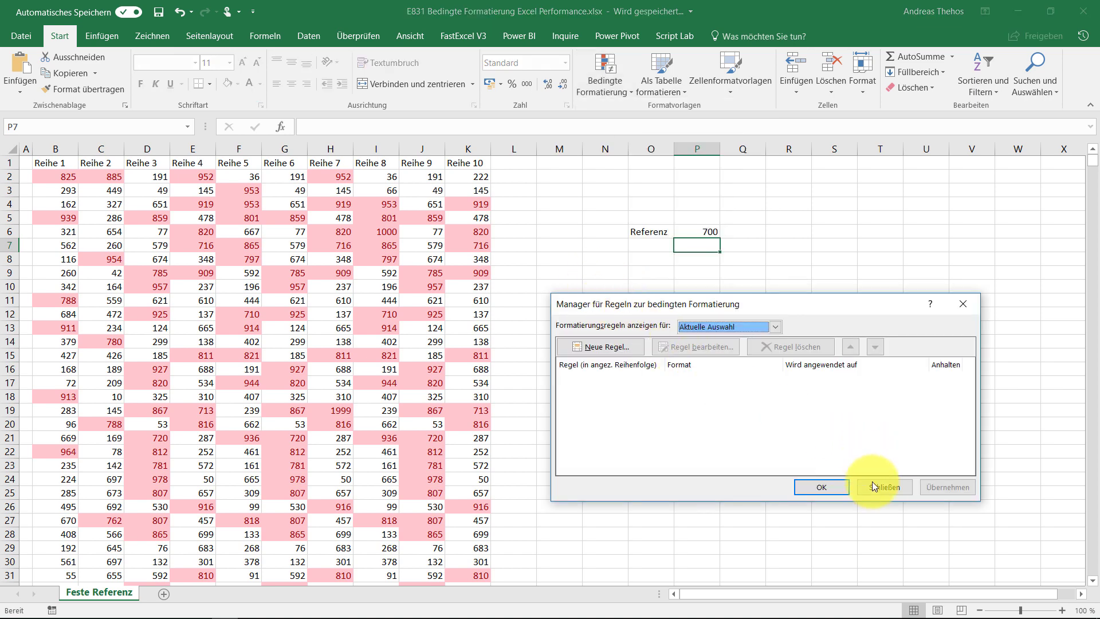
{"action": "left_click", "coordinate": [821, 487]}
From cell I9, delete the '> $P$6' rule applied to $B$2:$K$1048576
{"action": "left_click", "coordinate": [392, 270]}
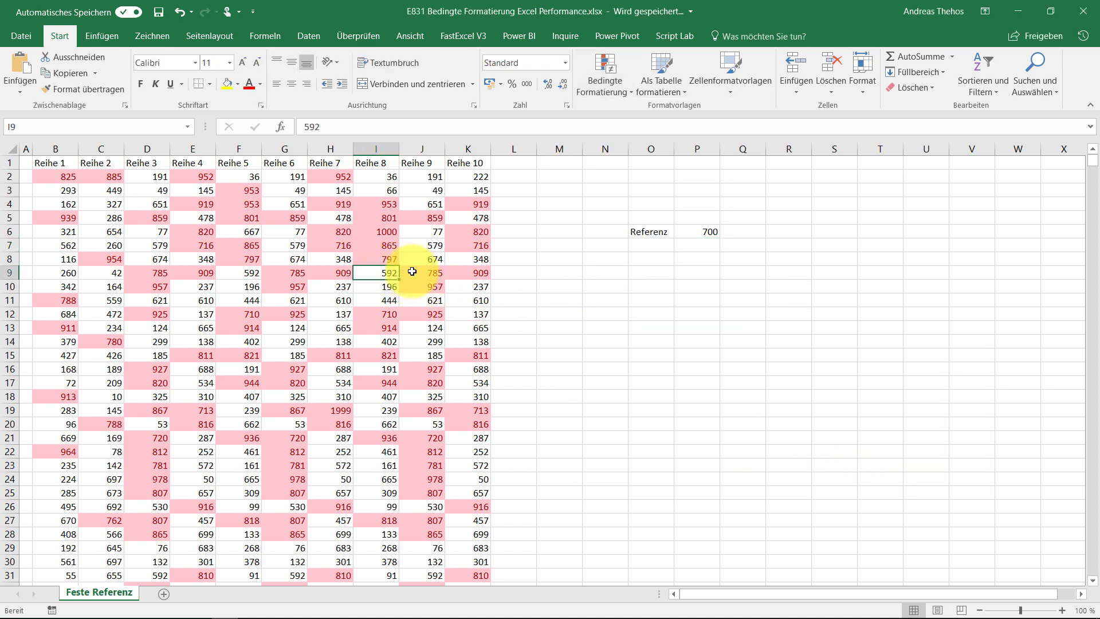
{"action": "left_click", "coordinate": [597, 78]}
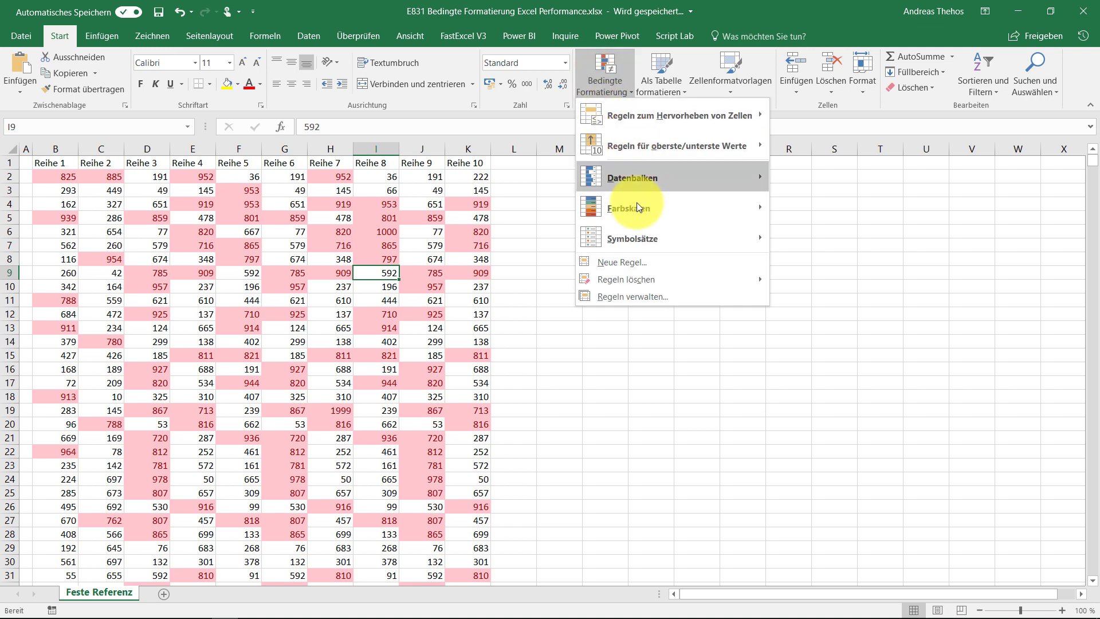
{"action": "left_click", "coordinate": [644, 294]}
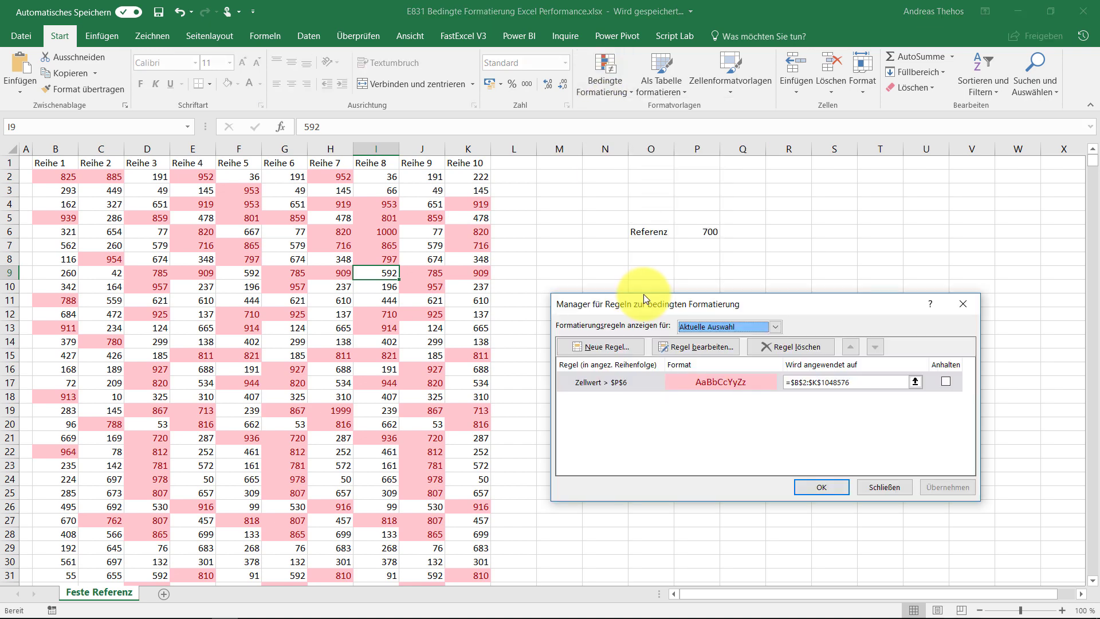
{"action": "left_click", "coordinate": [787, 346]}
{"action": "left_click", "coordinate": [828, 488]}
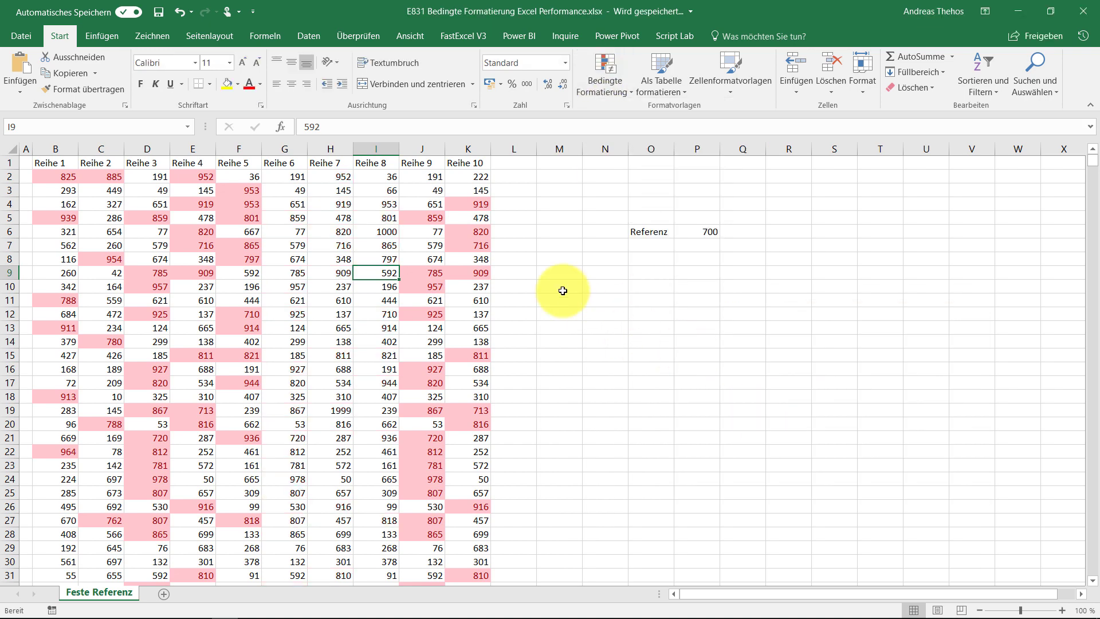
Select B2:K1048576 and delete both remaining rules in the Rules Manager
{"action": "left_click_drag", "start_coordinate": [52, 176], "coordinate": [471, 213]}
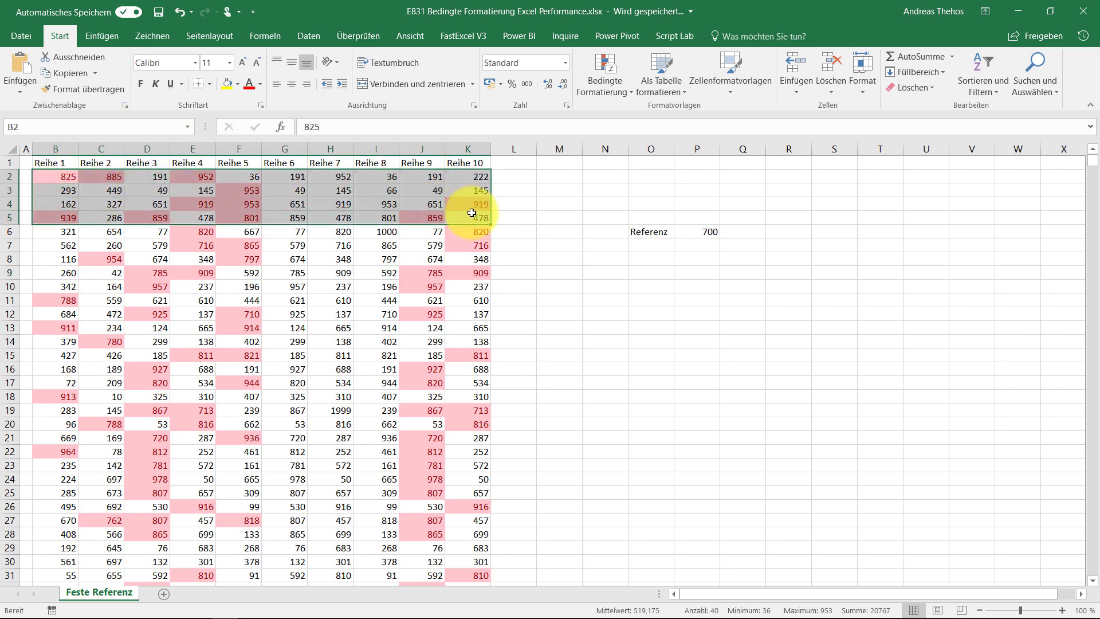
{"action": "key", "text": "ctrl+shift+Down"}
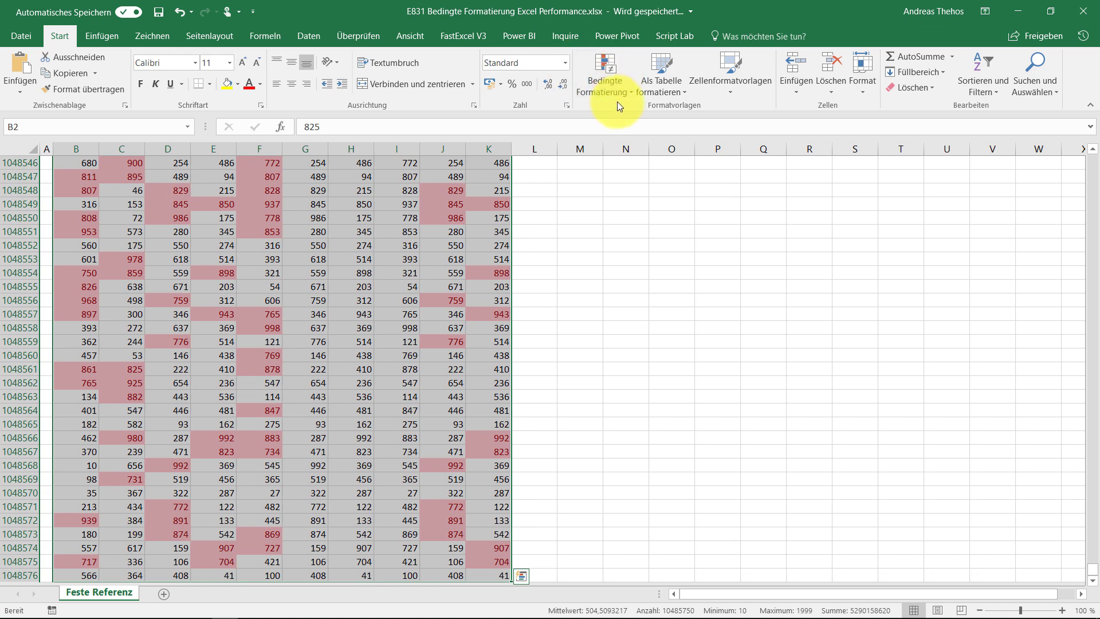
{"action": "left_click", "coordinate": [617, 92]}
{"action": "left_click", "coordinate": [623, 297]}
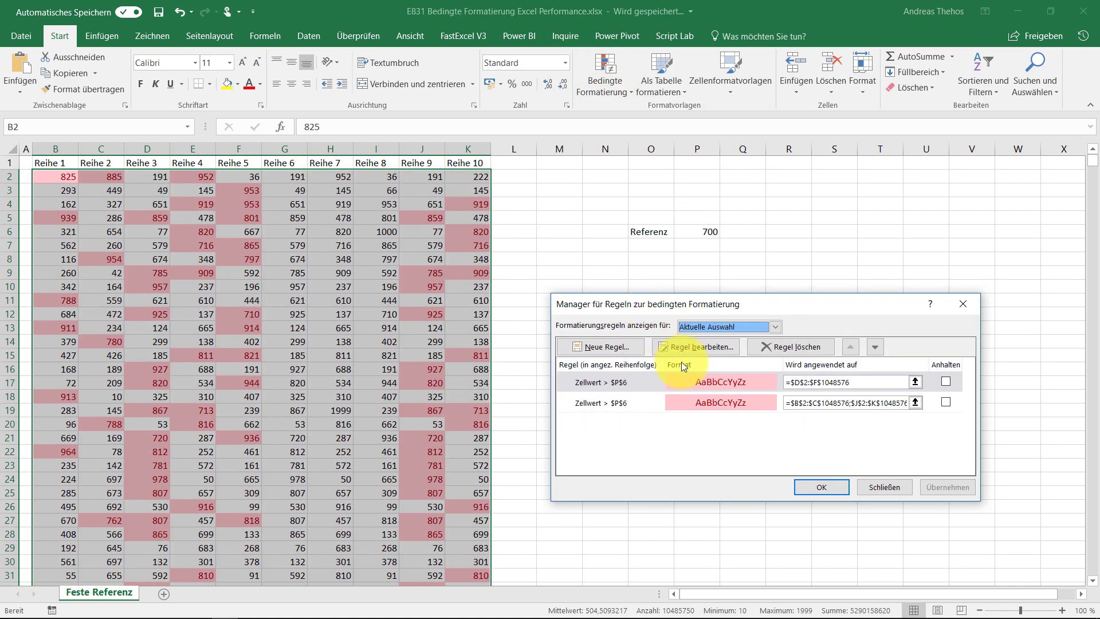
{"action": "left_click", "coordinate": [790, 349]}
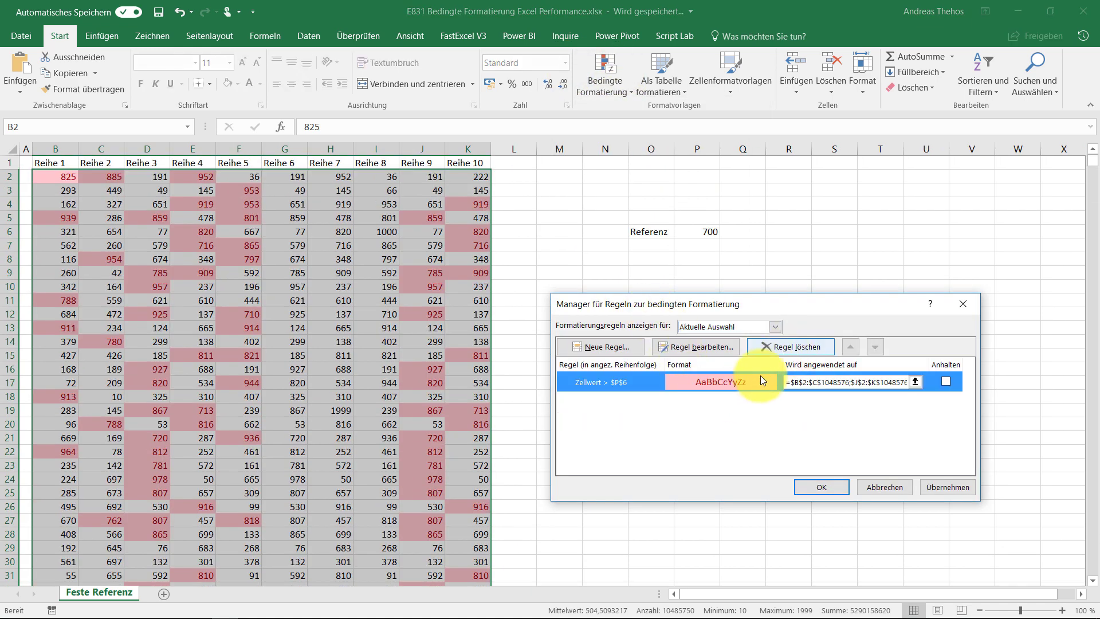
{"action": "left_click", "coordinate": [779, 352]}
{"action": "left_click", "coordinate": [820, 487]}
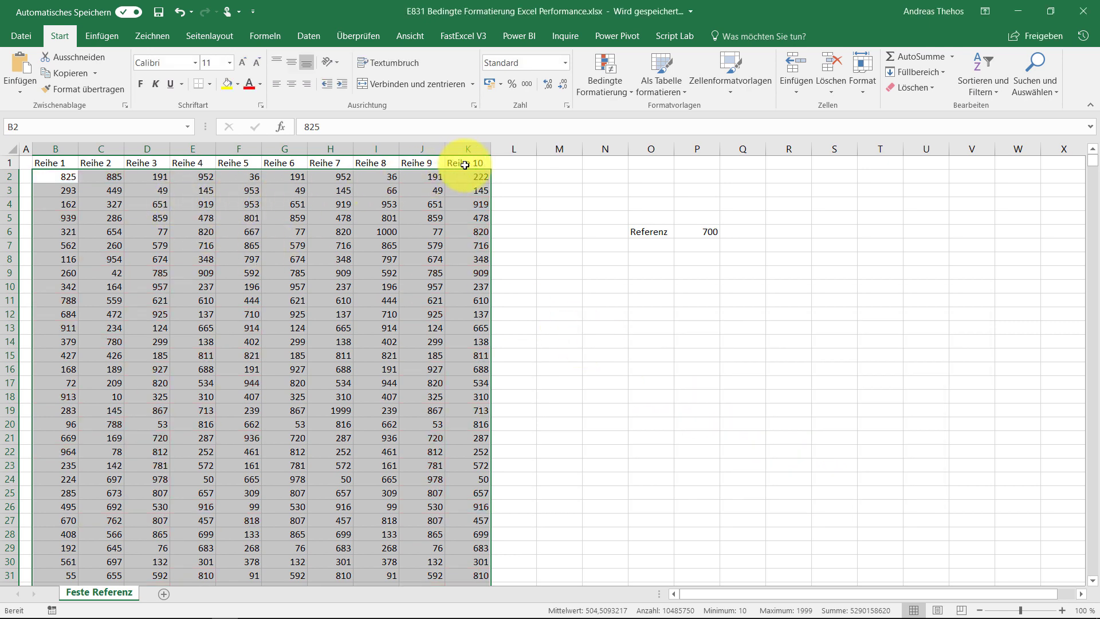
Add an 'Obere 10 %' rule set to 5 % in light red, then begin typing 3000 into F13
{"action": "left_click", "coordinate": [601, 90]}
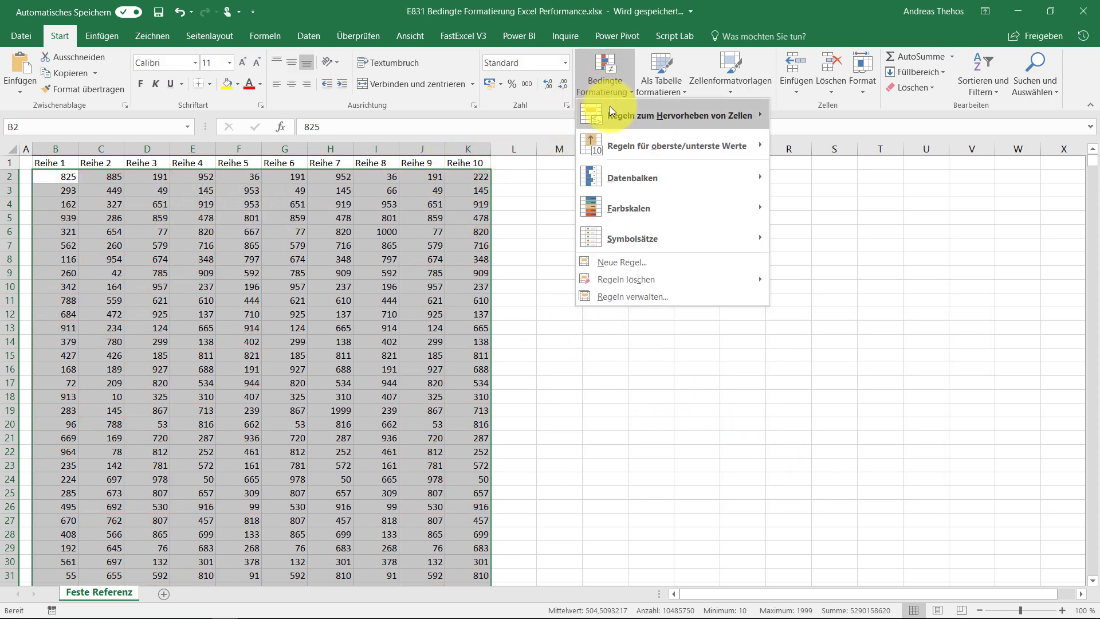
{"action": "mouse_move", "coordinate": [676, 146]}
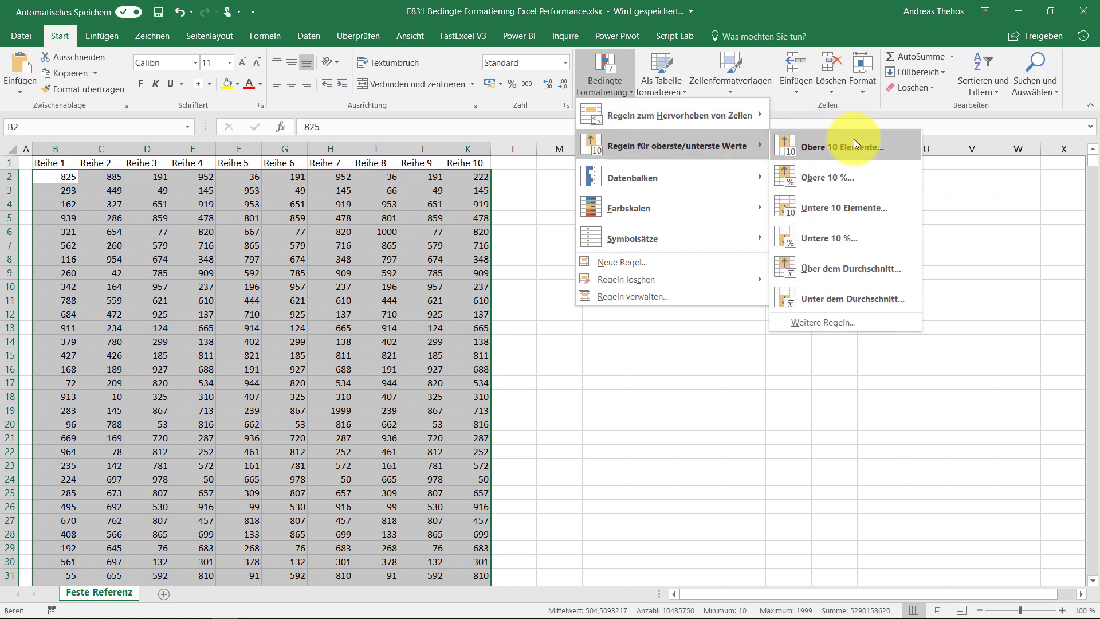
{"action": "left_click", "coordinate": [849, 176]}
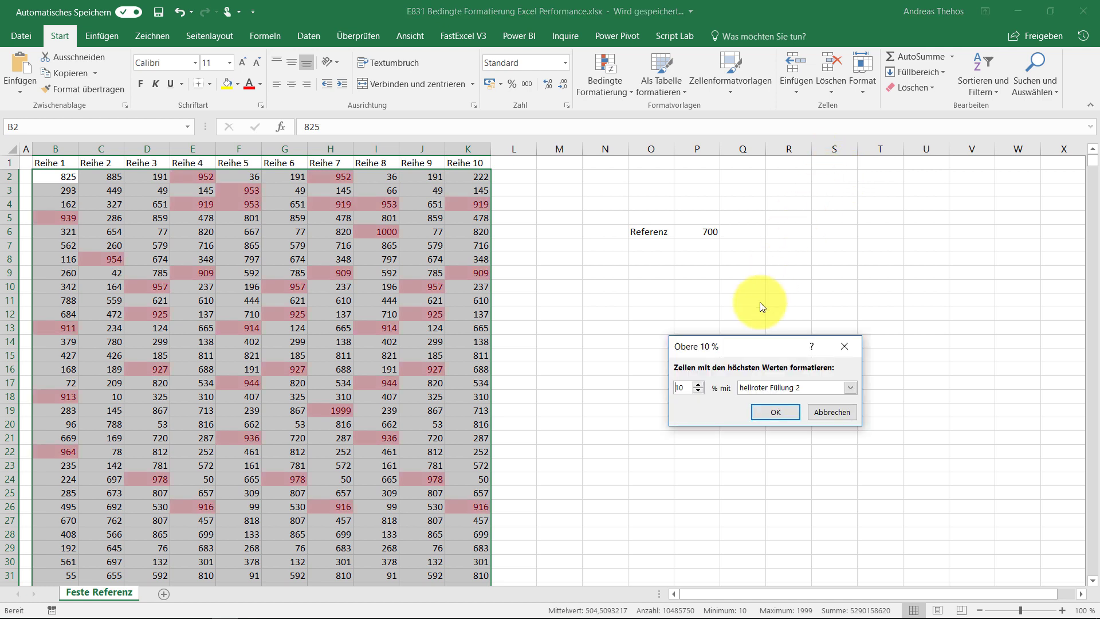
{"action": "left_click_drag", "start_coordinate": [690, 387], "coordinate": [669, 388]}
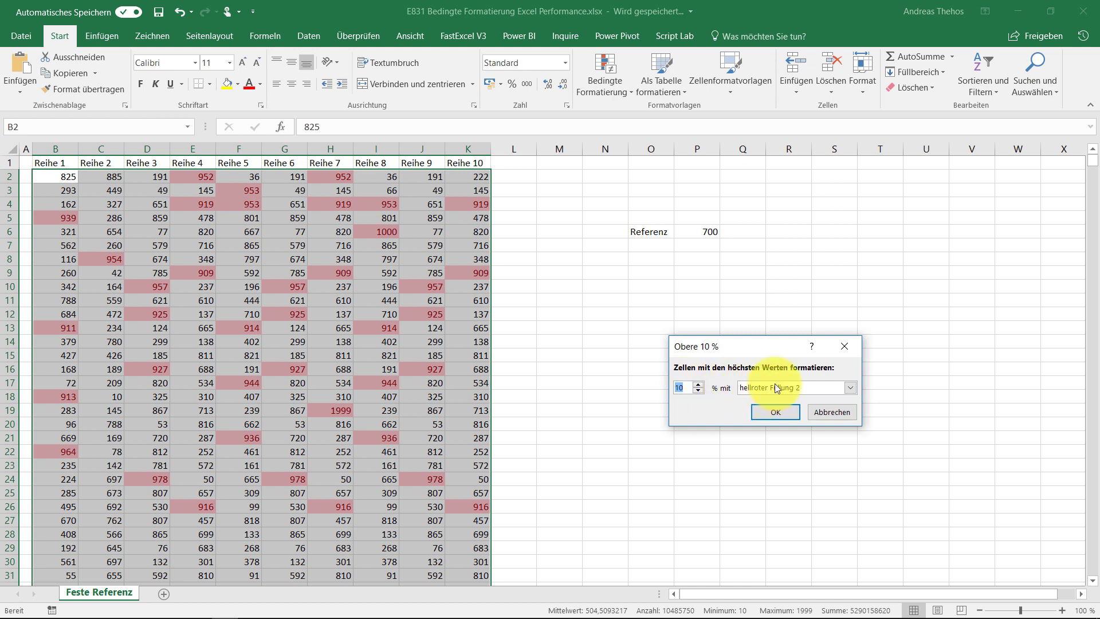
{"action": "type", "text": "5"}
{"action": "left_click", "coordinate": [786, 412]}
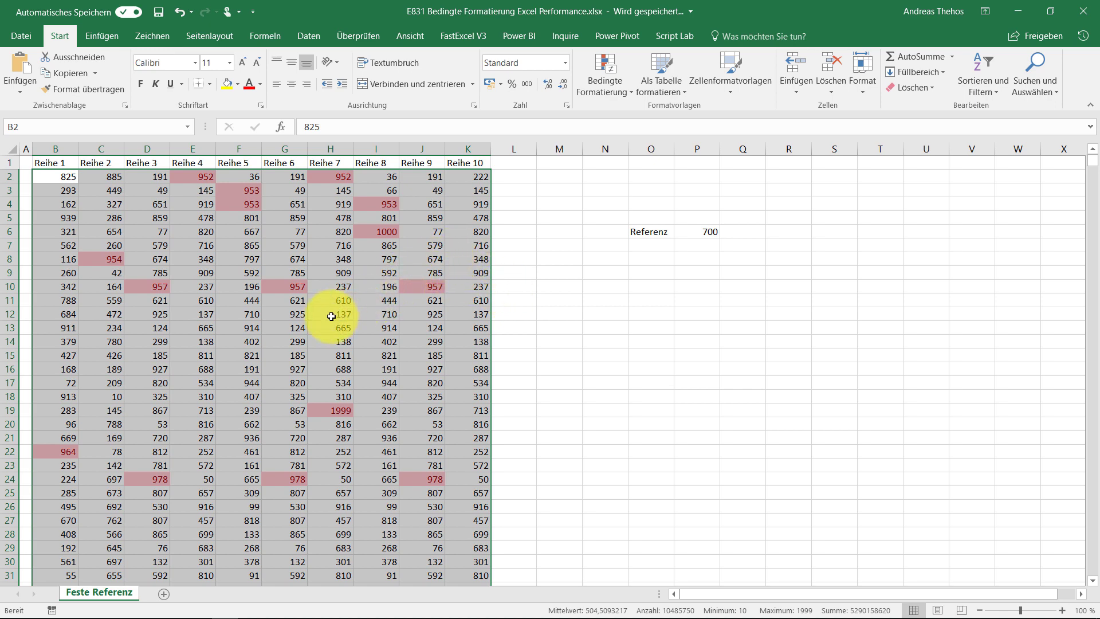
{"action": "left_click", "coordinate": [241, 326]}
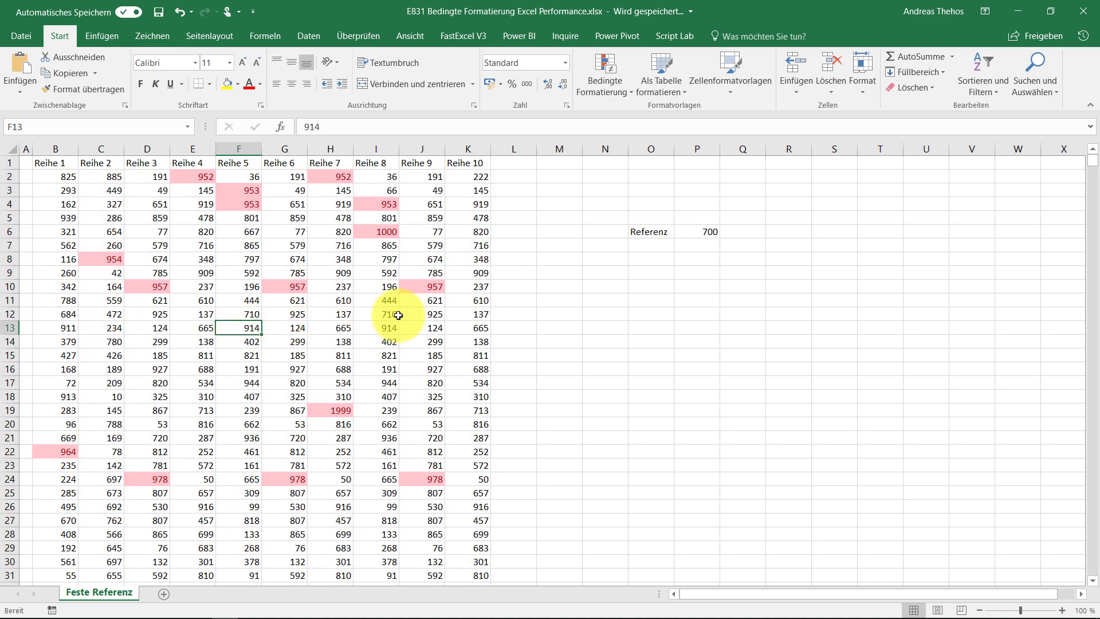
{"action": "type", "text": "3000"}
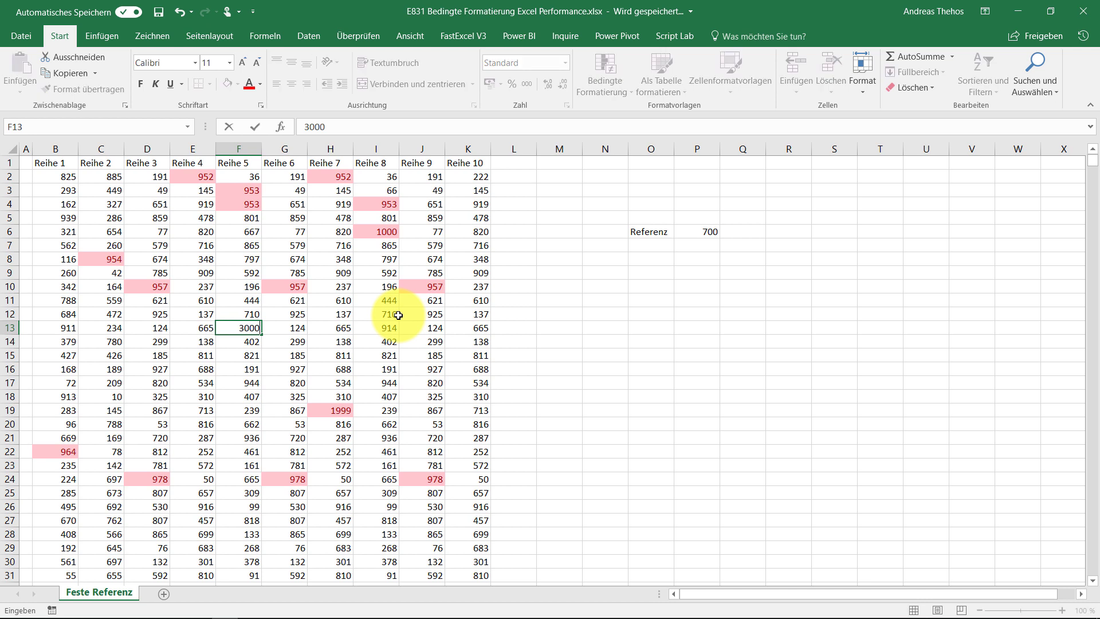
Commit 3000 in F13, then enter 1000 in P8 and 2000 in P9
{"action": "key", "text": "Return"}
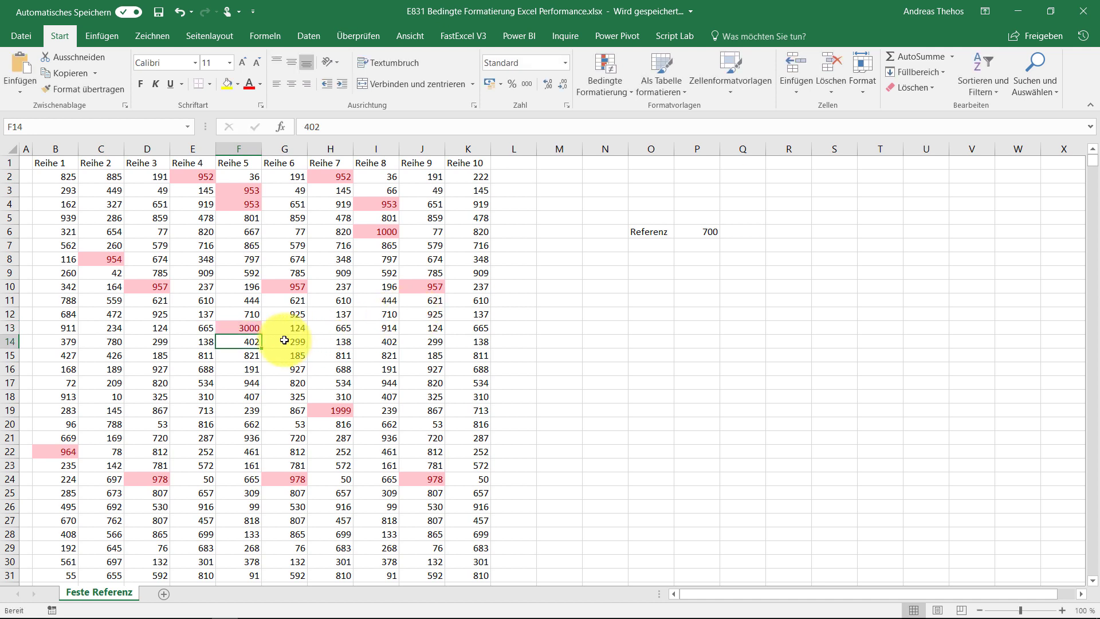
{"action": "left_click", "coordinate": [704, 258]}
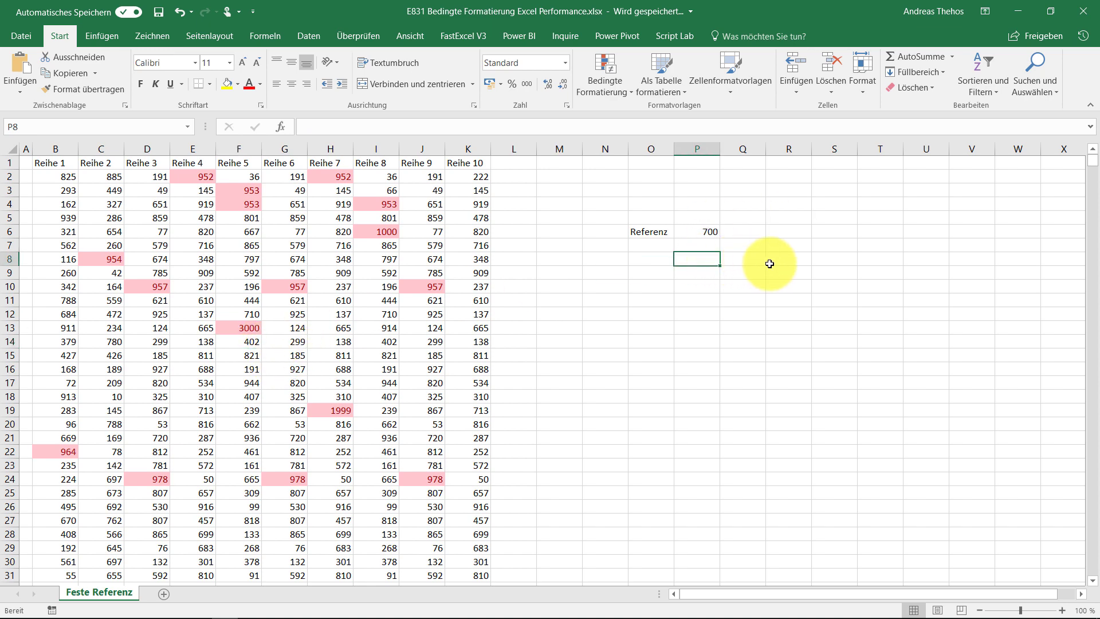
{"action": "type", "text": "1000"}
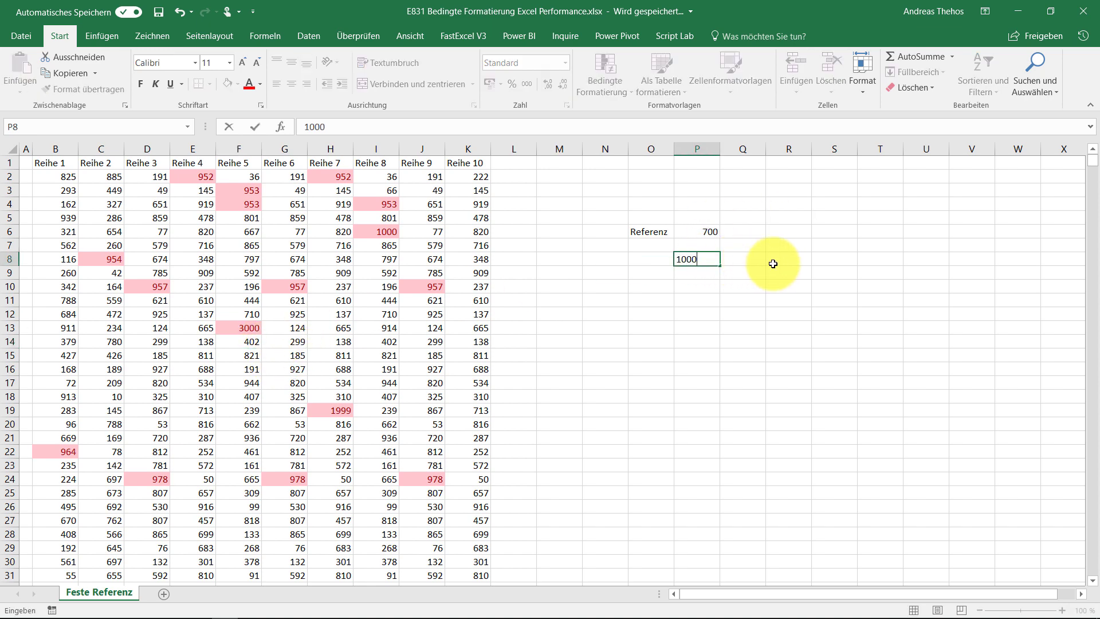
{"action": "key", "text": "Return"}
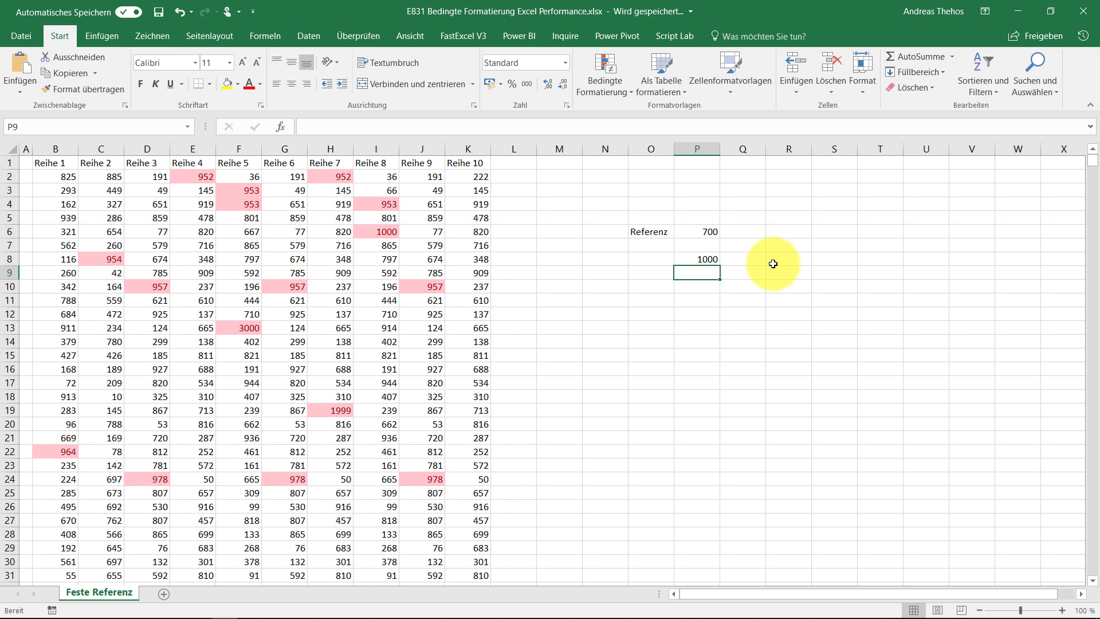
{"action": "type", "text": "2000"}
{"action": "key", "text": "Return"}
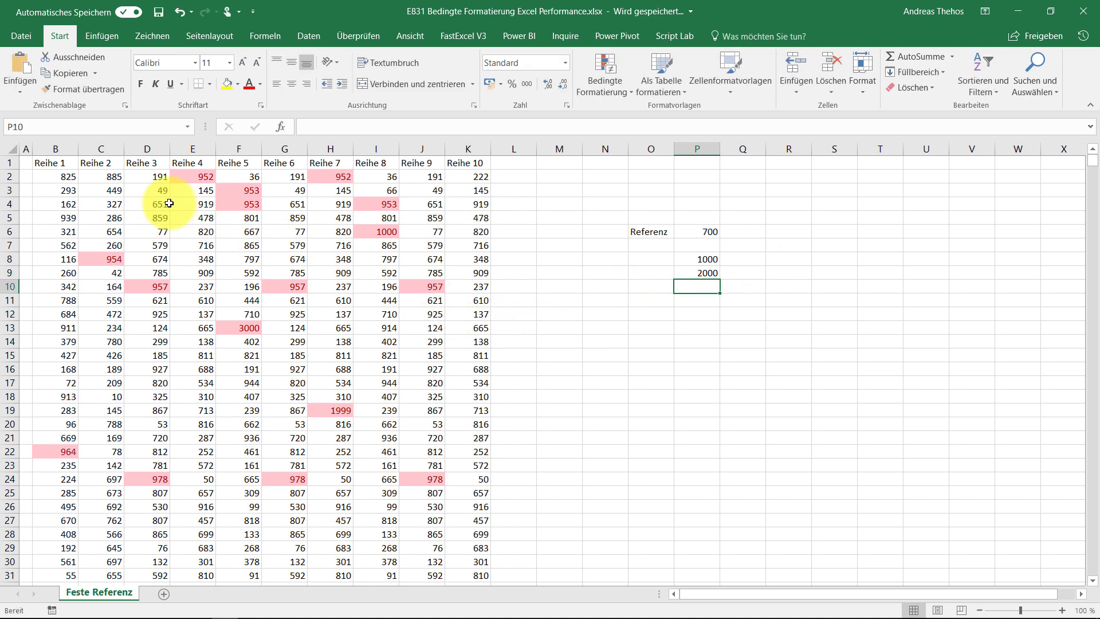
{"action": "left_click", "coordinate": [64, 178]}
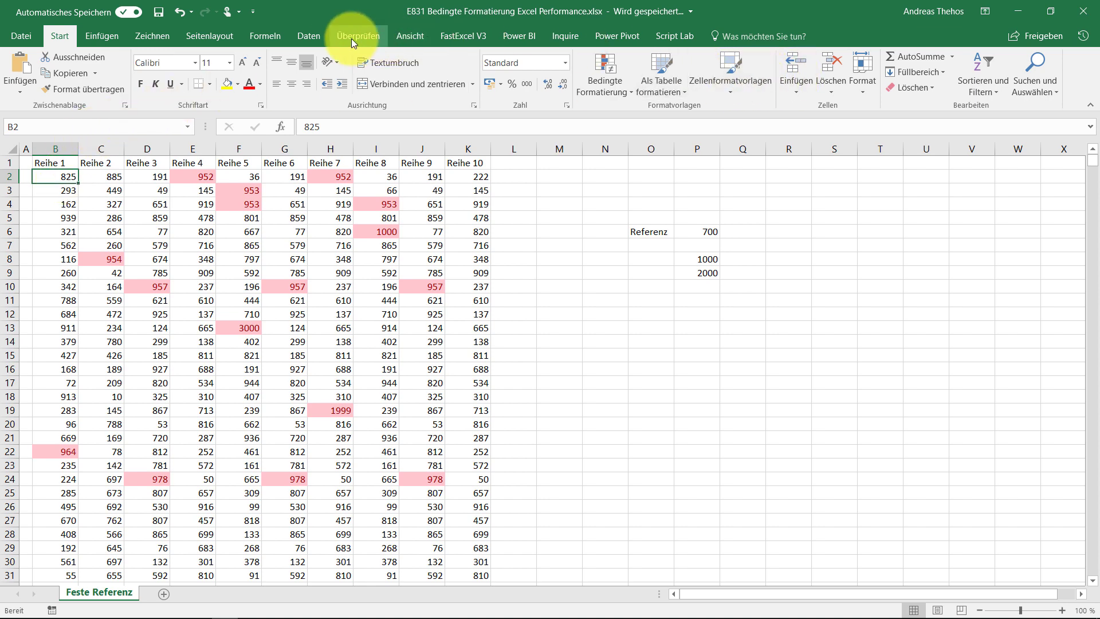
Switch calculation to Manuell and change I13 to 1000
{"action": "left_click", "coordinate": [274, 37]}
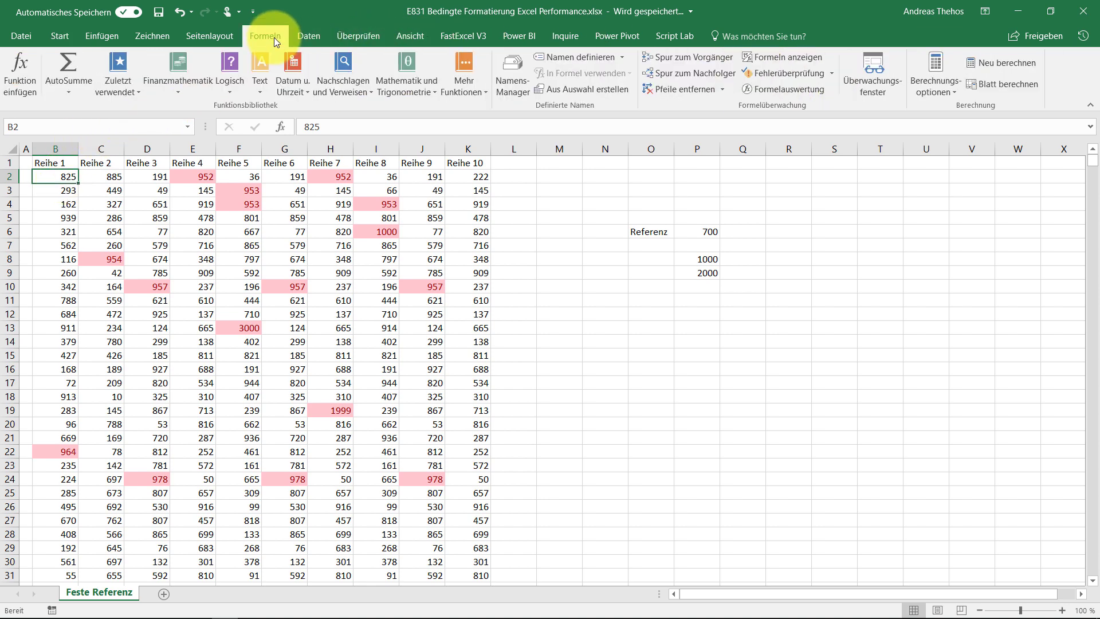
{"action": "left_click", "coordinate": [937, 88]}
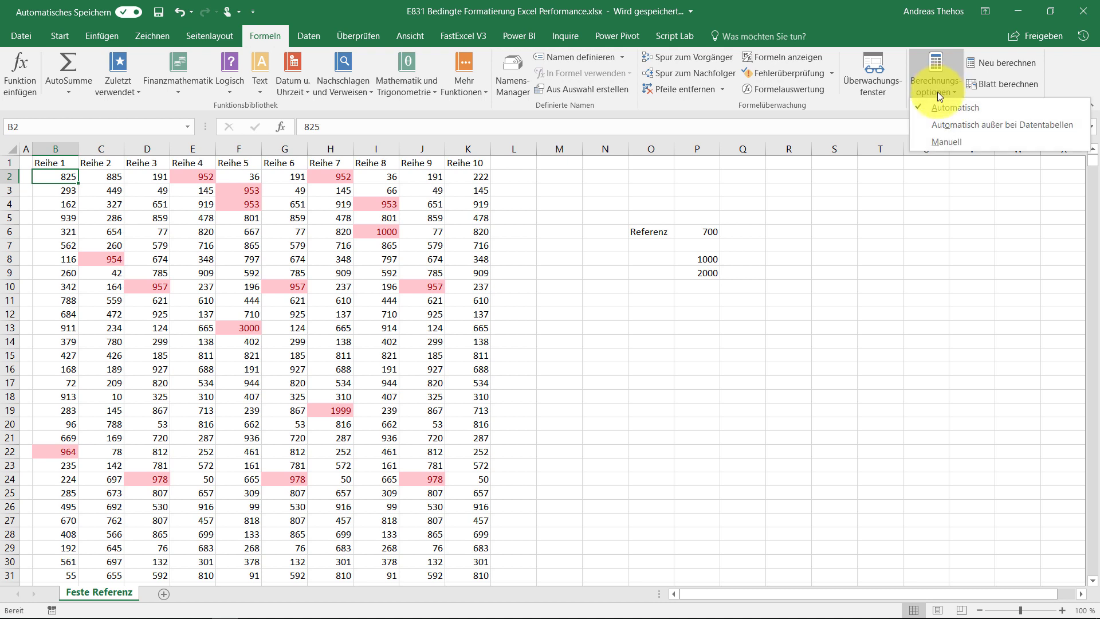
{"action": "left_click", "coordinate": [934, 142]}
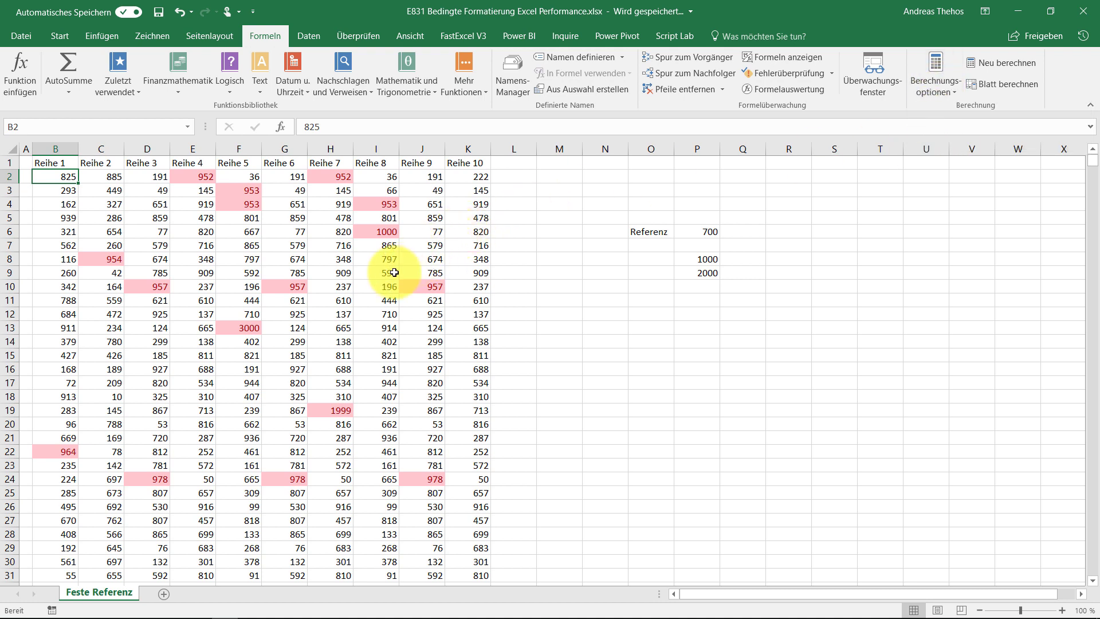
{"action": "left_click", "coordinate": [384, 326]}
{"action": "type", "text": "1000"}
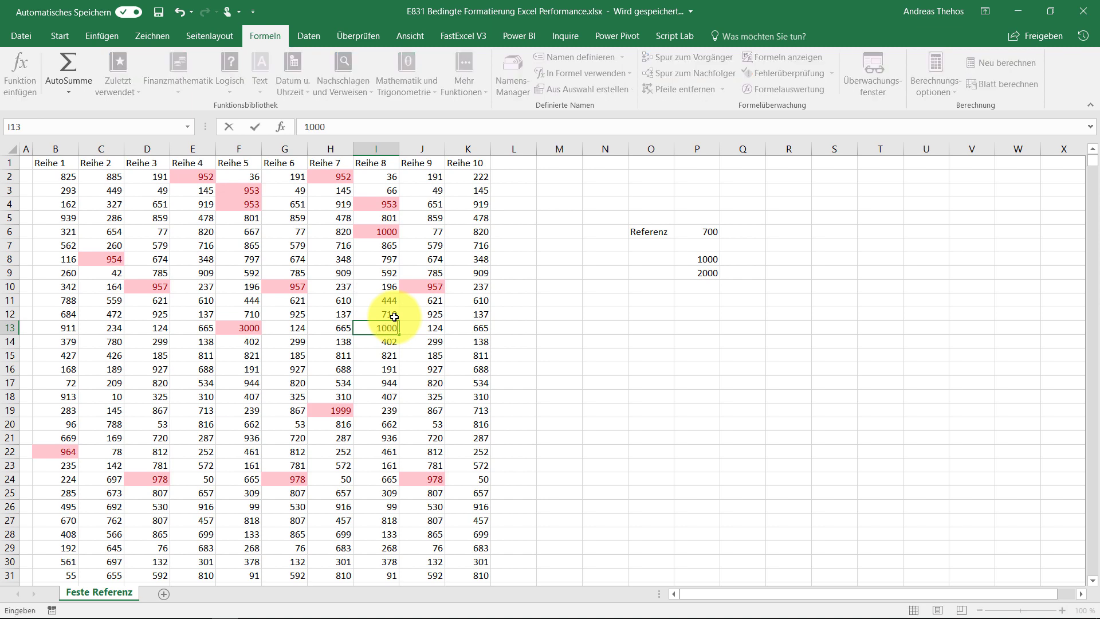
{"action": "key", "text": "Return"}
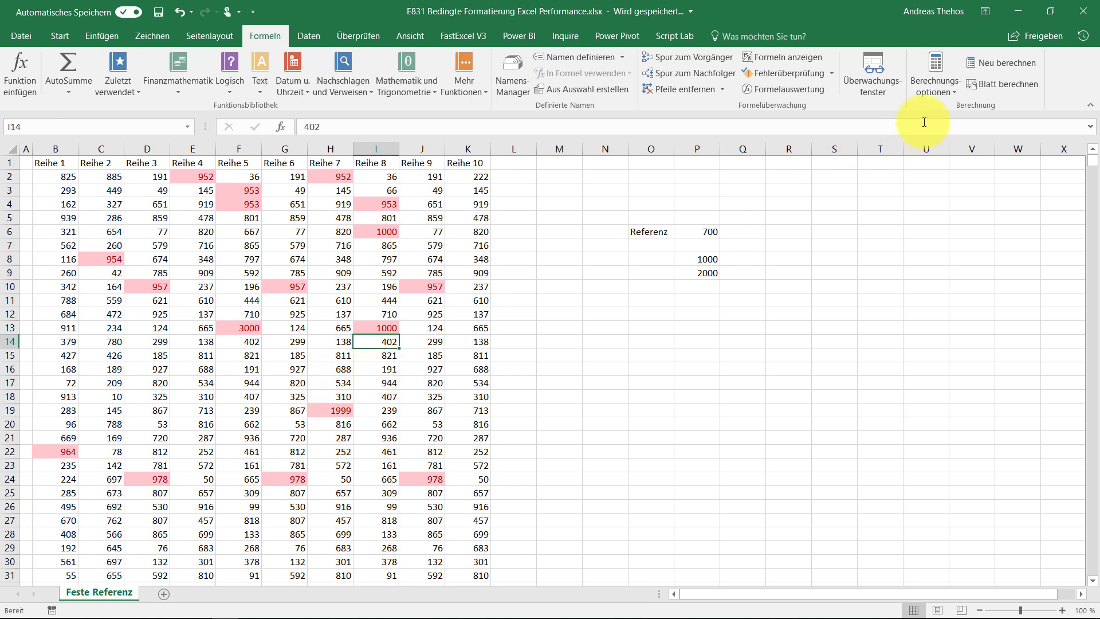
{"action": "left_click", "coordinate": [932, 95]}
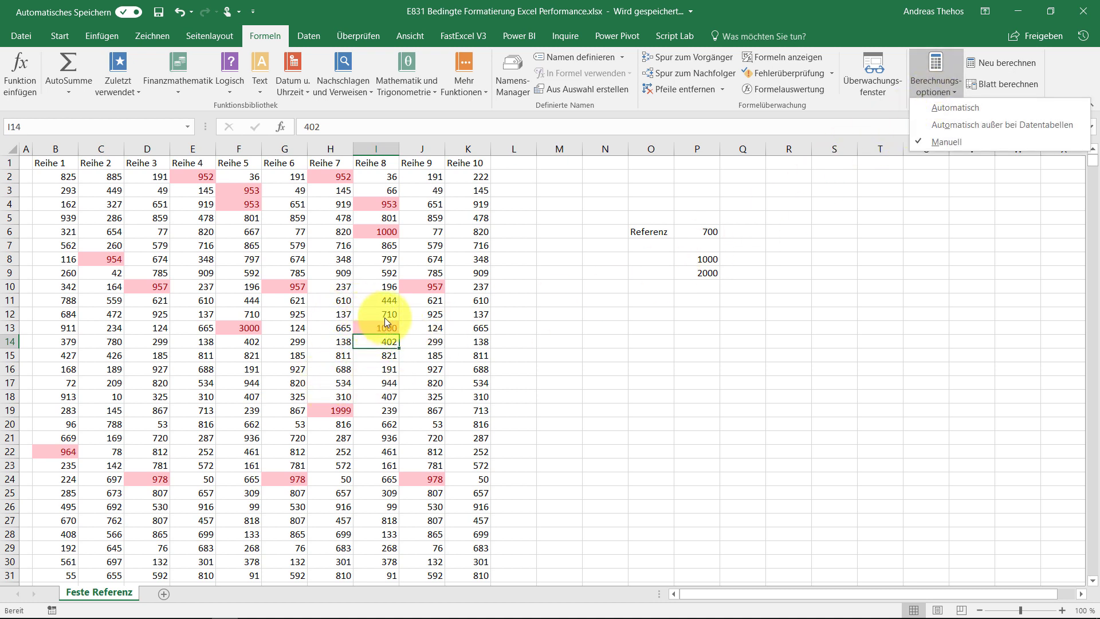
Select B2:K1048576 and bring up the Bedingte Formatierung highlight-cell rules
{"action": "left_click", "coordinate": [68, 177]}
{"action": "left_click_drag", "start_coordinate": [66, 177], "coordinate": [460, 183]}
{"action": "key", "text": "ctrl+shift+Down"}
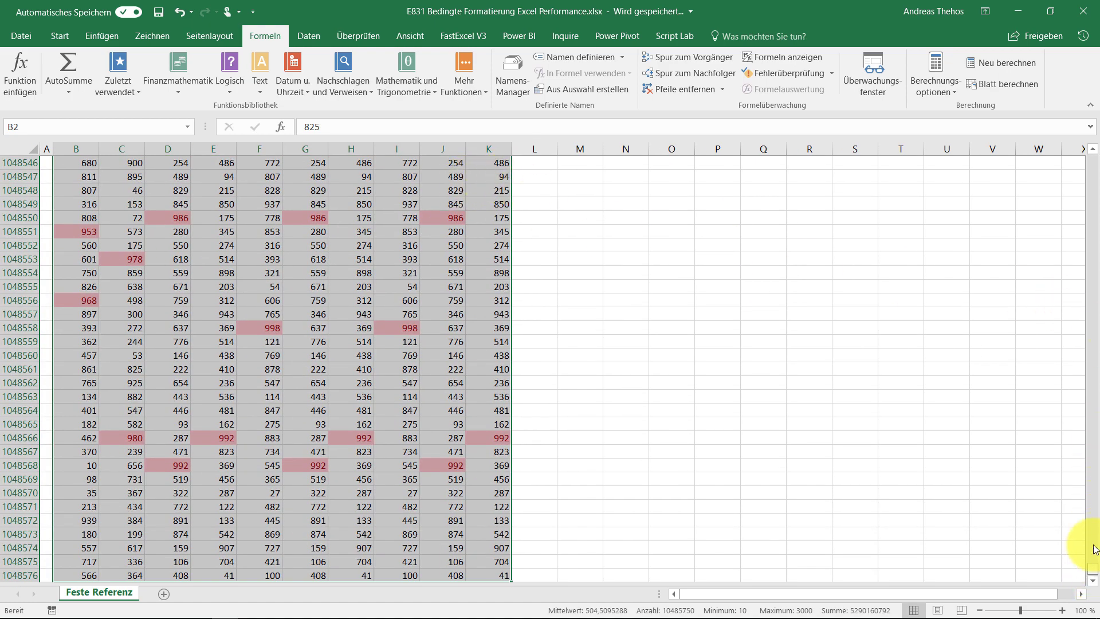
{"action": "left_click_drag", "start_coordinate": [1093, 570], "coordinate": [1083, 125]}
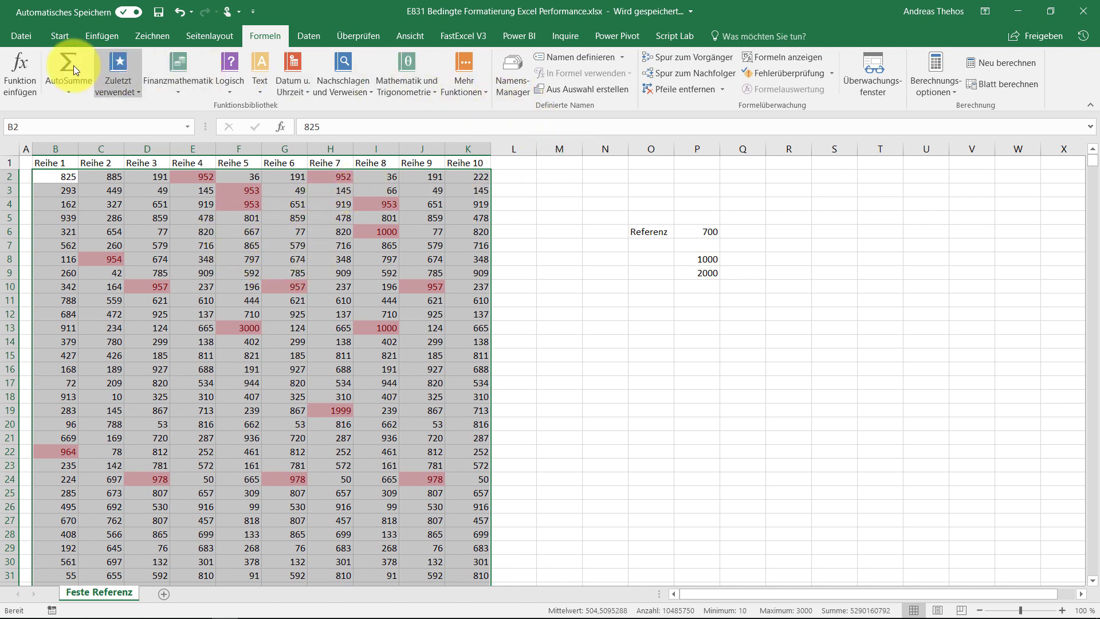
{"action": "left_click", "coordinate": [61, 35]}
{"action": "left_click", "coordinate": [603, 88]}
{"action": "mouse_move", "coordinate": [668, 115]}
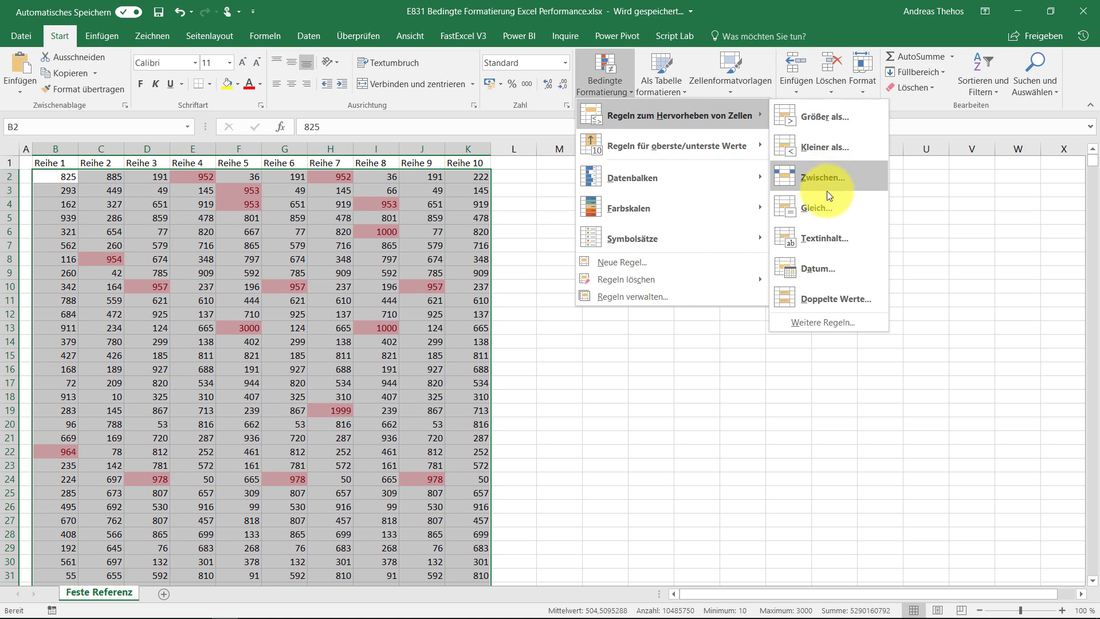
Add a 'Größer als' rule that fills values above $P$6 (700) with yellow
{"action": "left_click", "coordinate": [825, 120]}
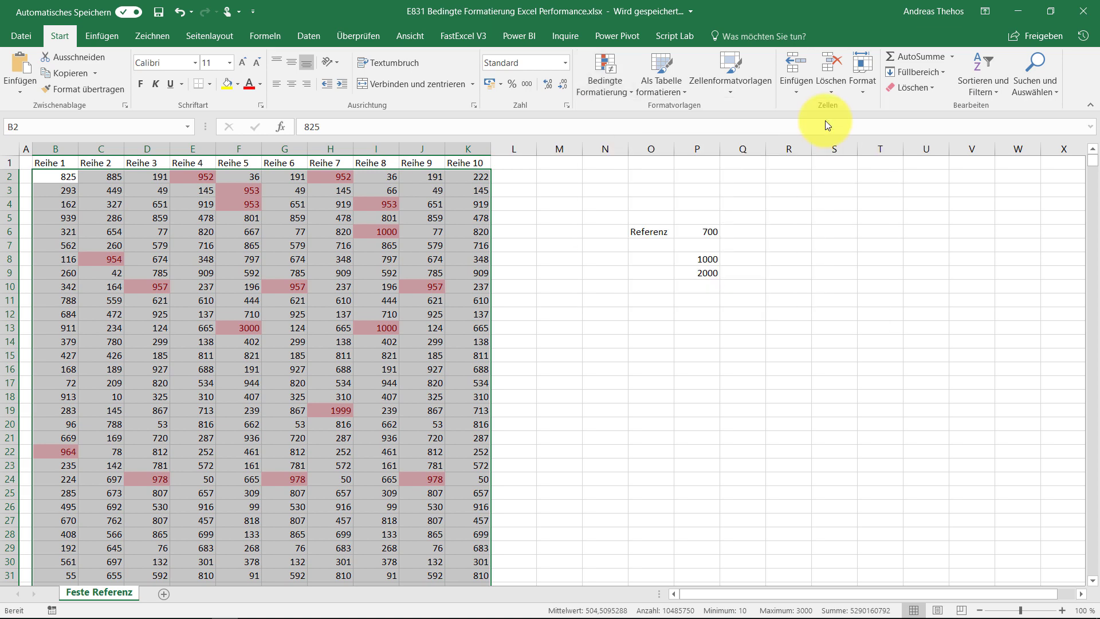
{"action": "left_click", "coordinate": [704, 232]}
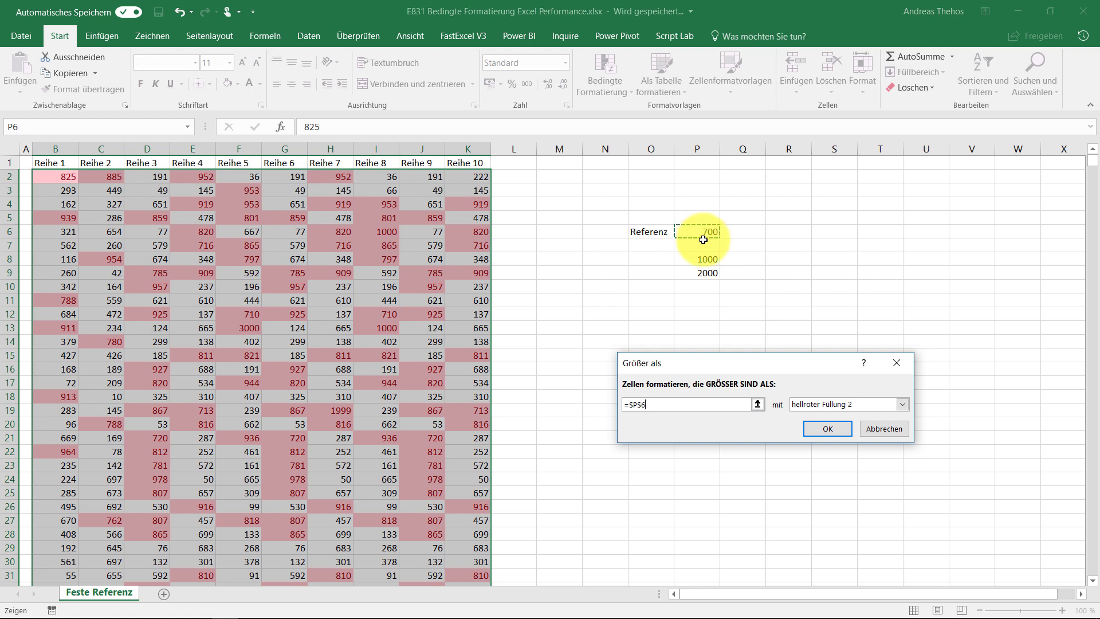
{"action": "left_click", "coordinate": [904, 405]}
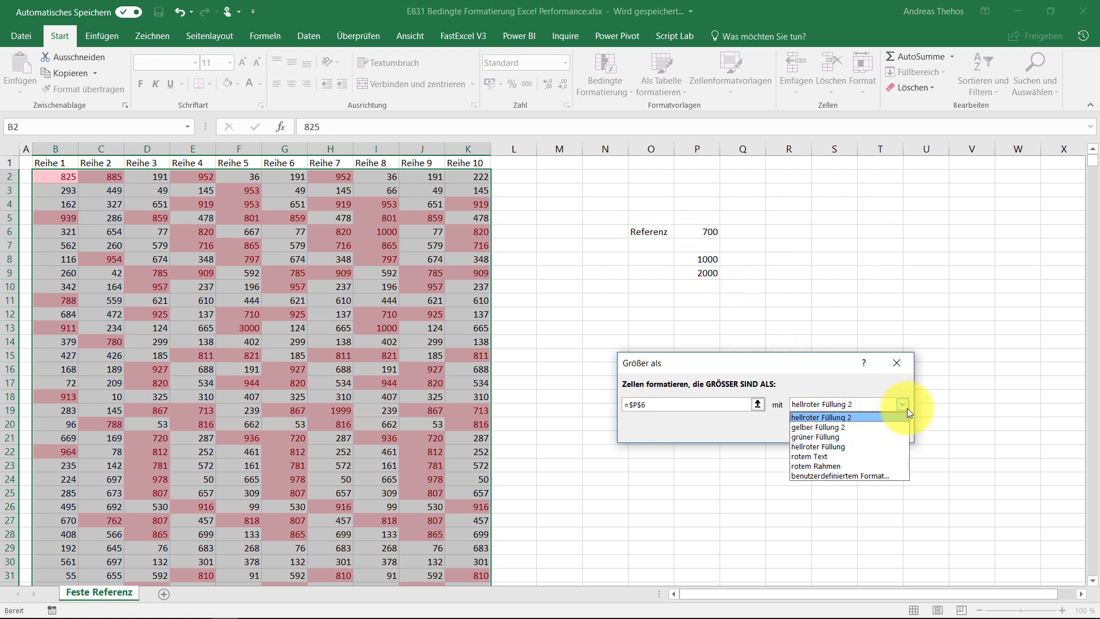
{"action": "left_click", "coordinate": [858, 431]}
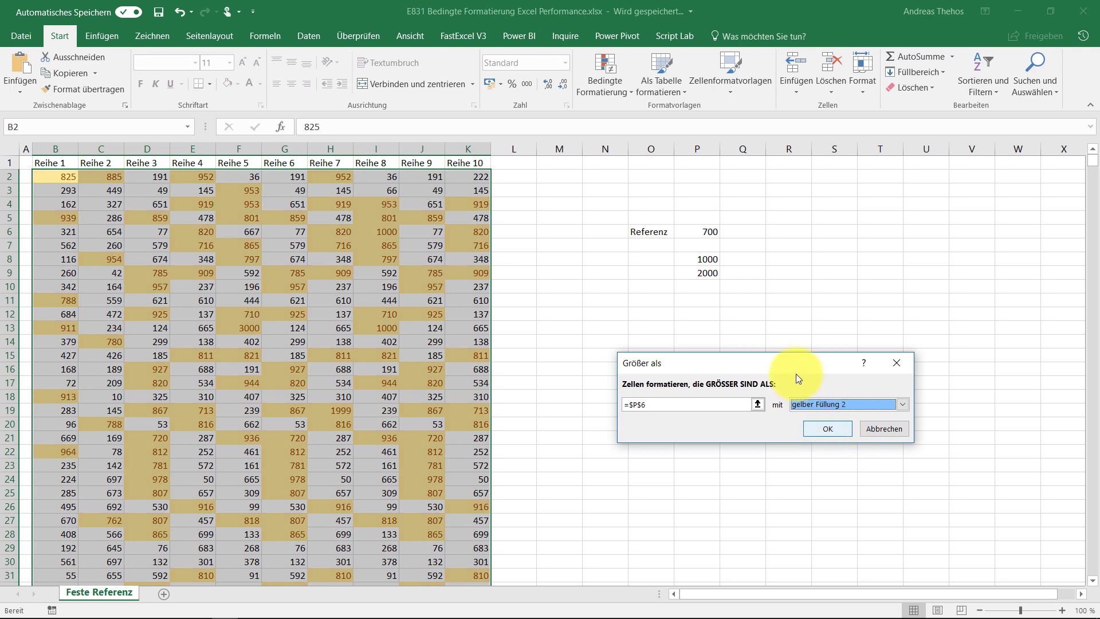
{"action": "key", "text": "Escape"}
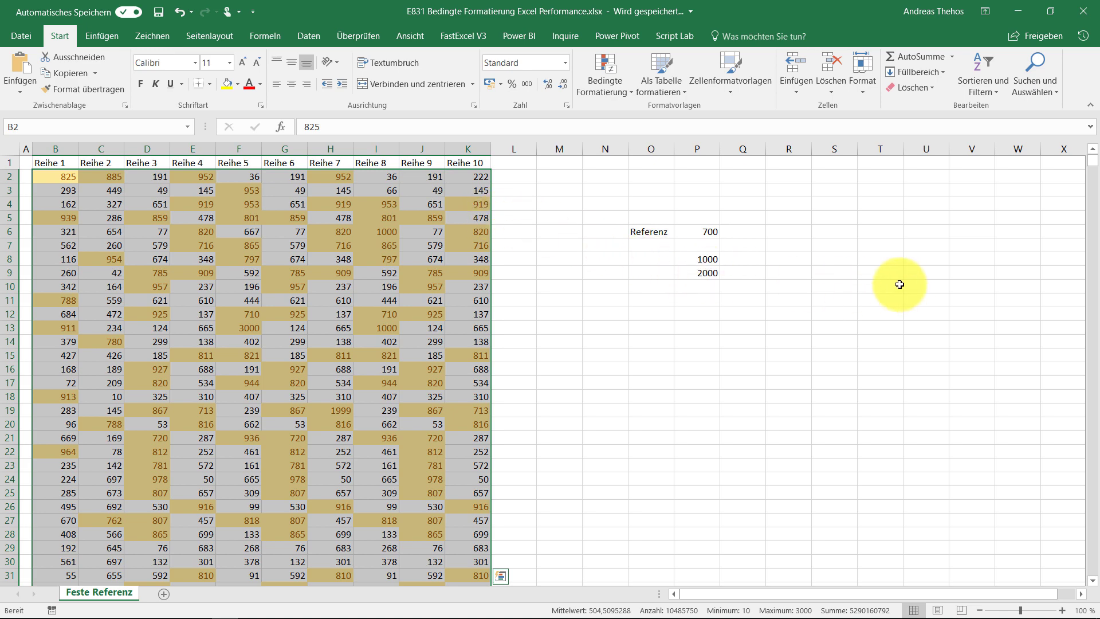
Change the Referenz value in P6 to 800
{"action": "left_click", "coordinate": [772, 286]}
{"action": "left_click", "coordinate": [710, 232]}
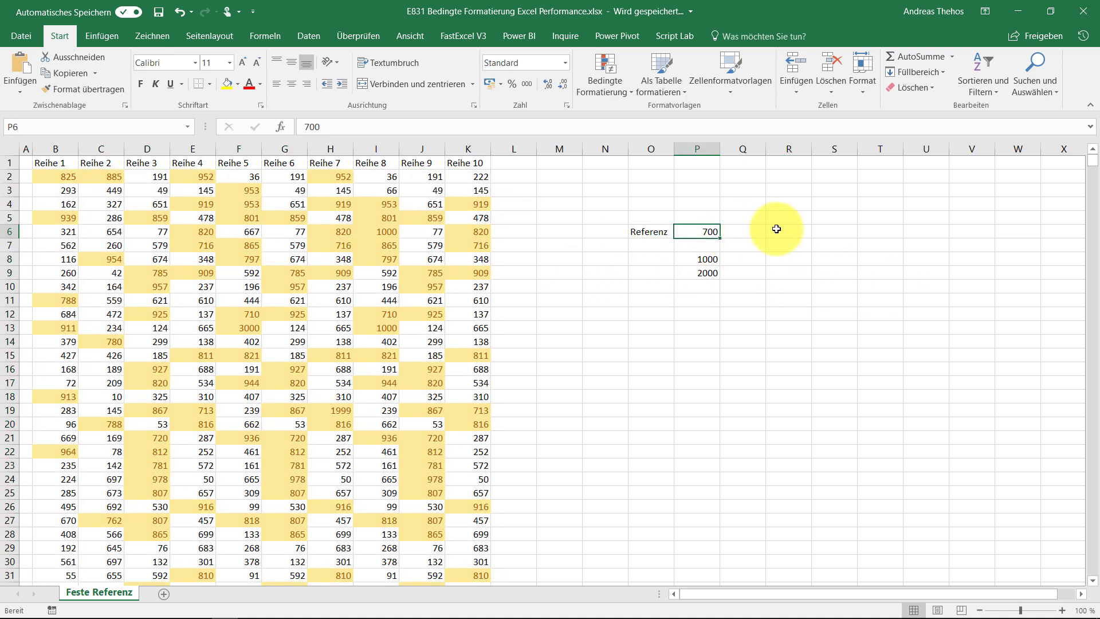
{"action": "type", "text": "800"}
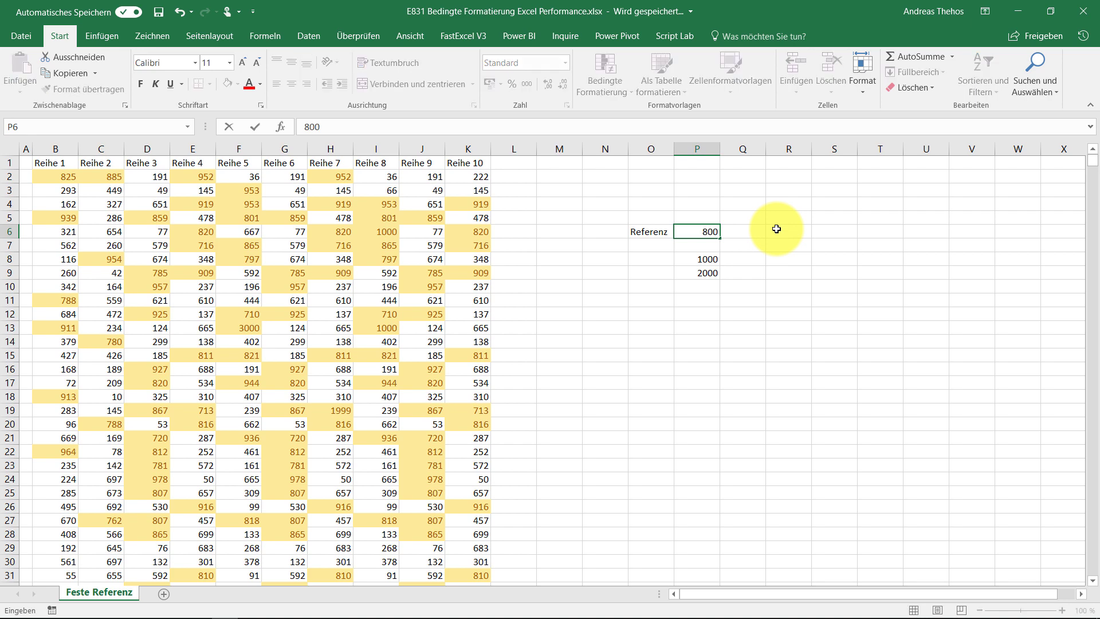
{"action": "key", "text": "Return"}
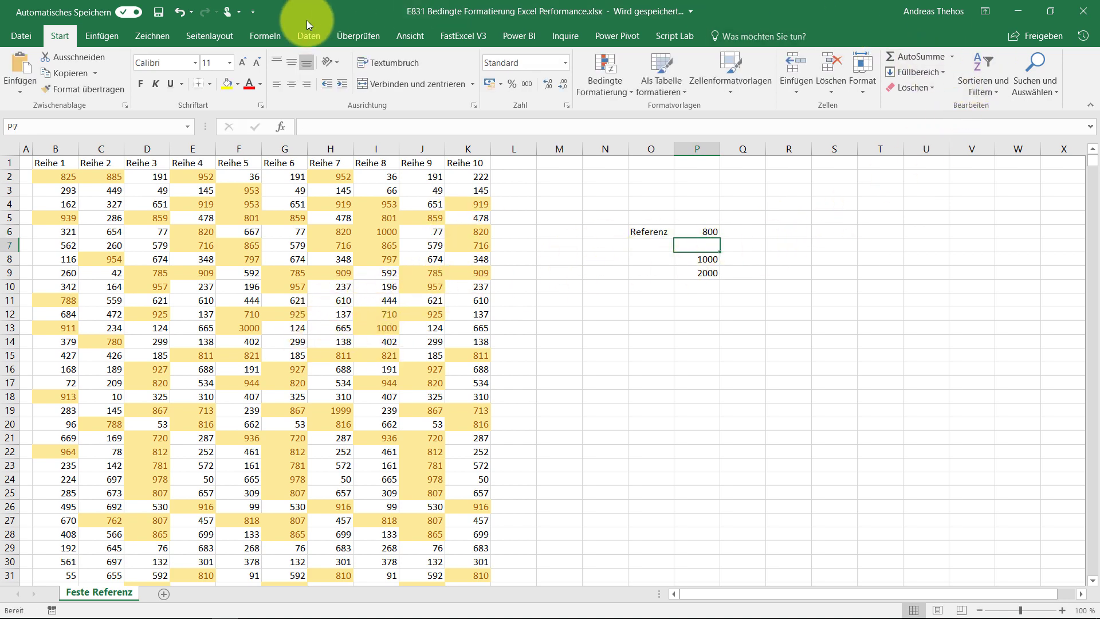
Set the calculation options on the Formeln tab to Automatisch
{"action": "left_click", "coordinate": [268, 36]}
{"action": "left_click", "coordinate": [930, 84]}
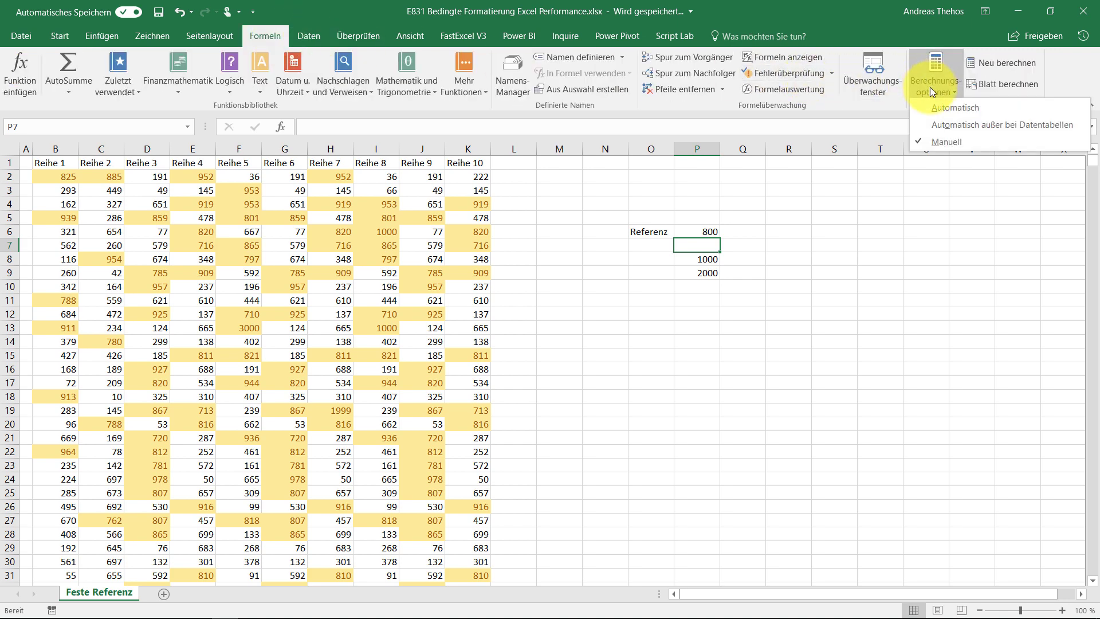
{"action": "left_click", "coordinate": [933, 109]}
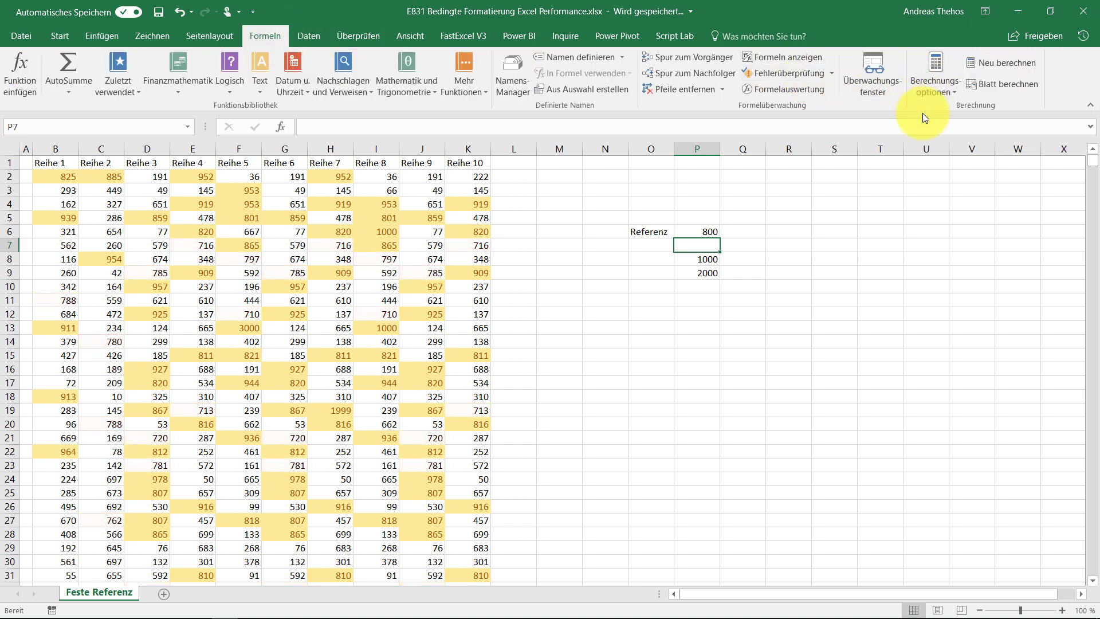
Raise the Referenz value in P6 to 1200 so only 3000 and 1999 stay yellow
{"action": "left_click", "coordinate": [707, 231]}
{"action": "type", "text": "1"}
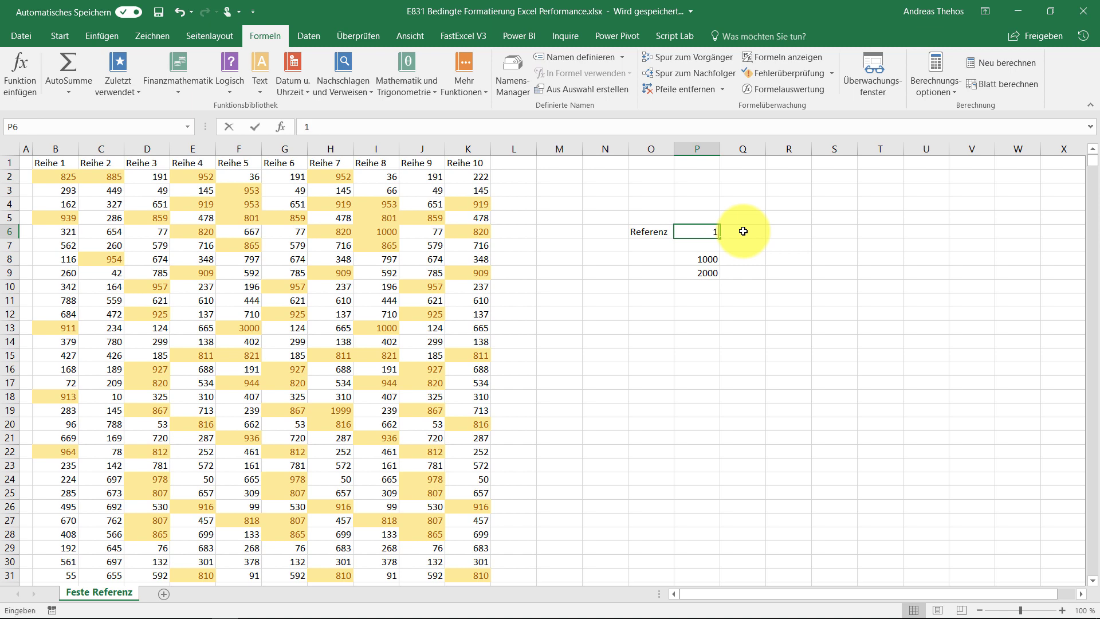
{"action": "type", "text": "200"}
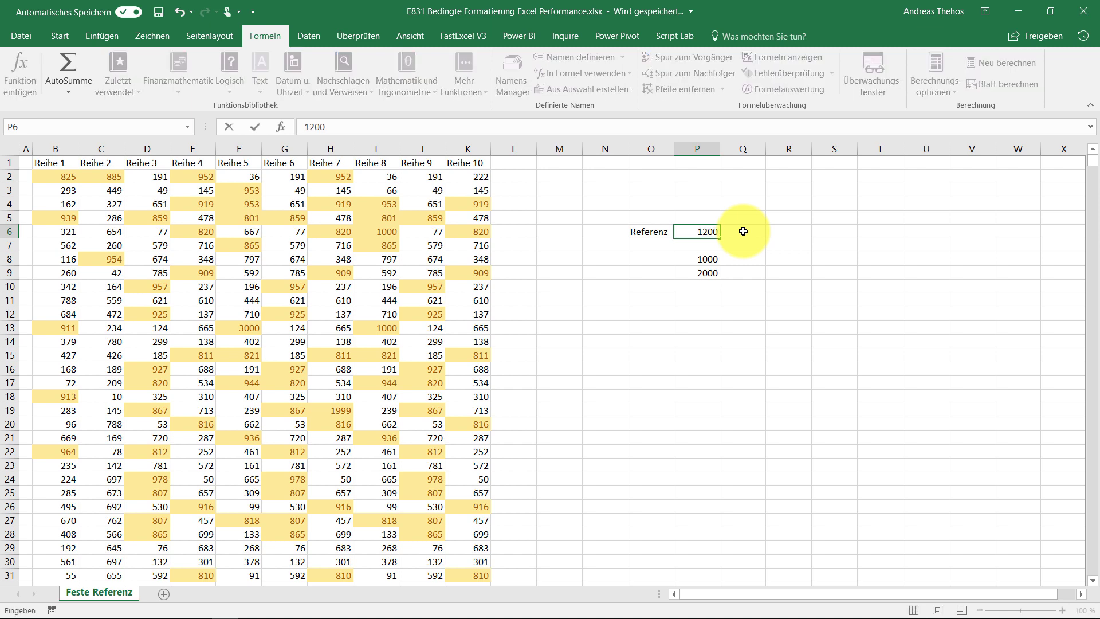
{"action": "key", "text": "Return"}
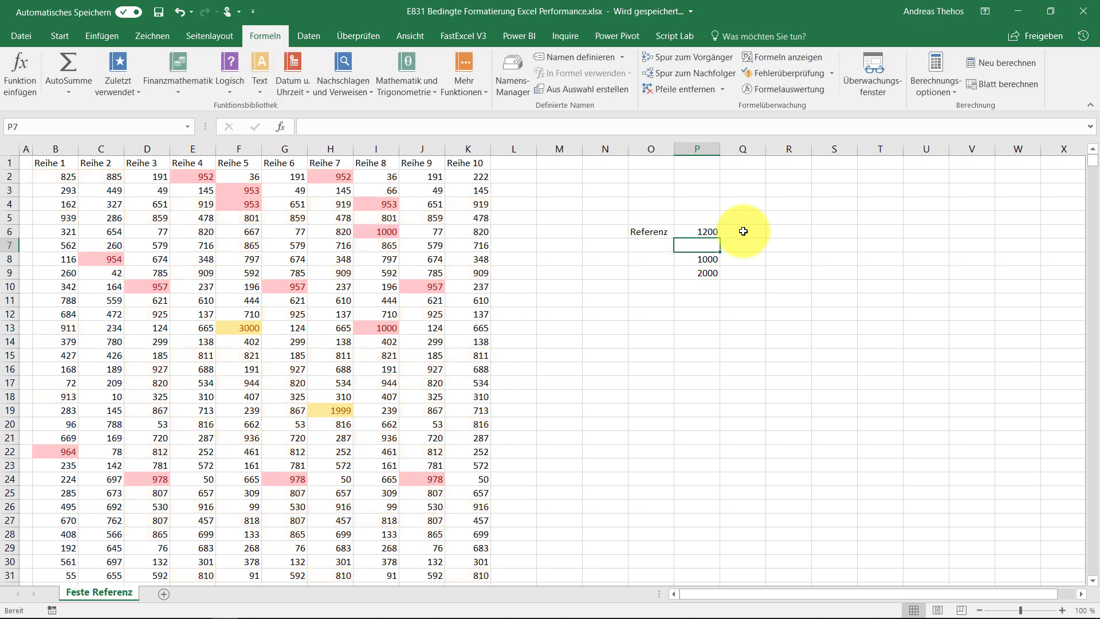
Enter the label 'Hier' in S8 and 1000 below it in S9
{"action": "left_click", "coordinate": [705, 233]}
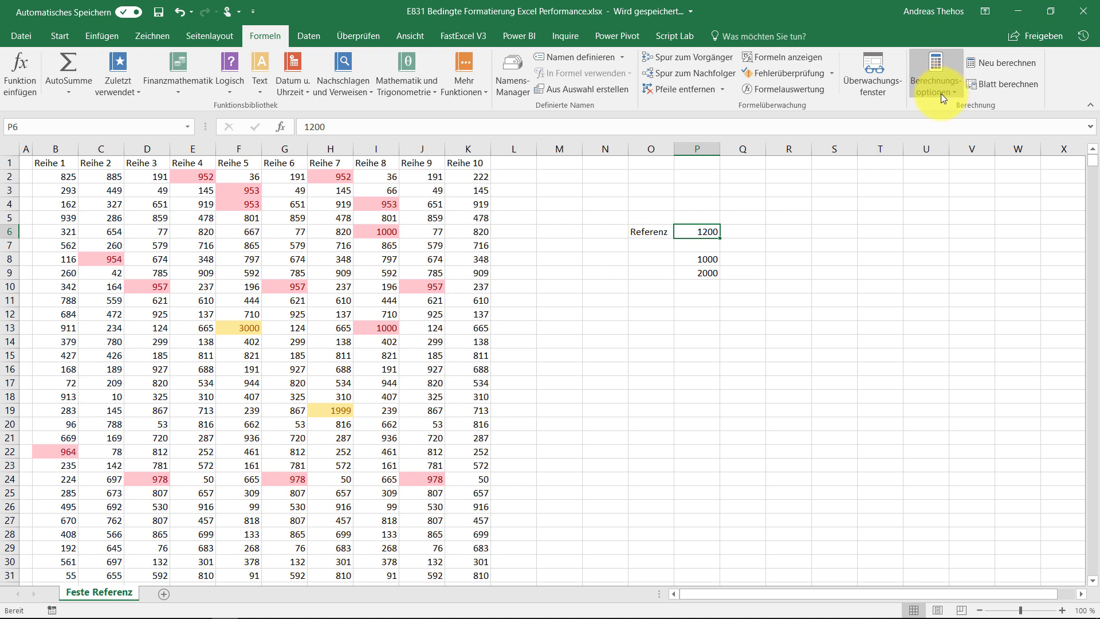
{"action": "left_click", "coordinate": [835, 265]}
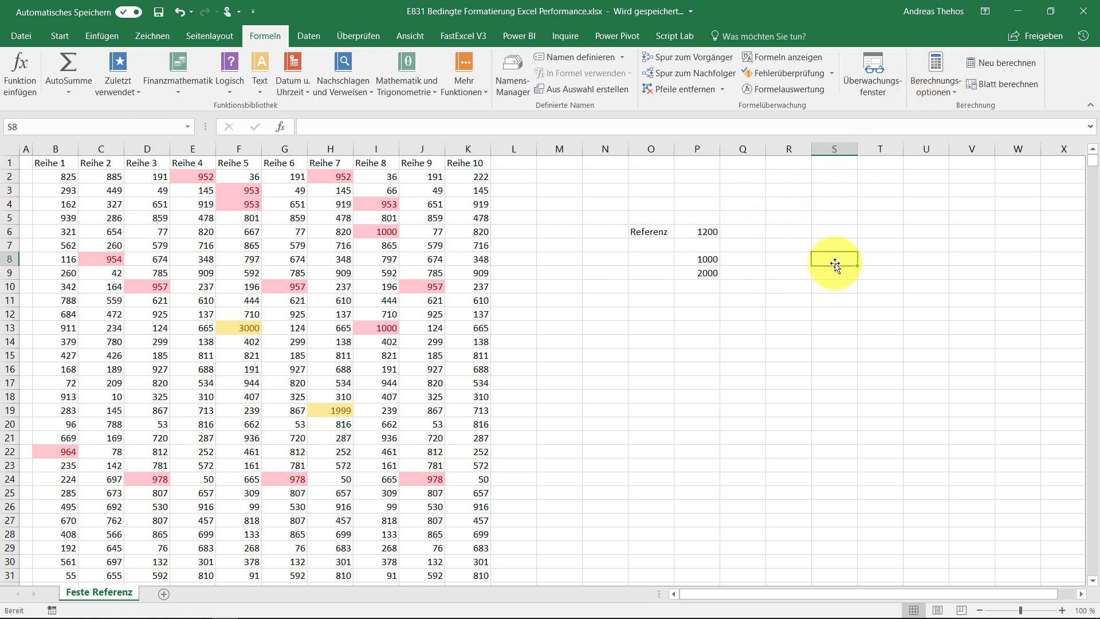
{"action": "type", "text": "Hier"}
{"action": "key", "text": "Return"}
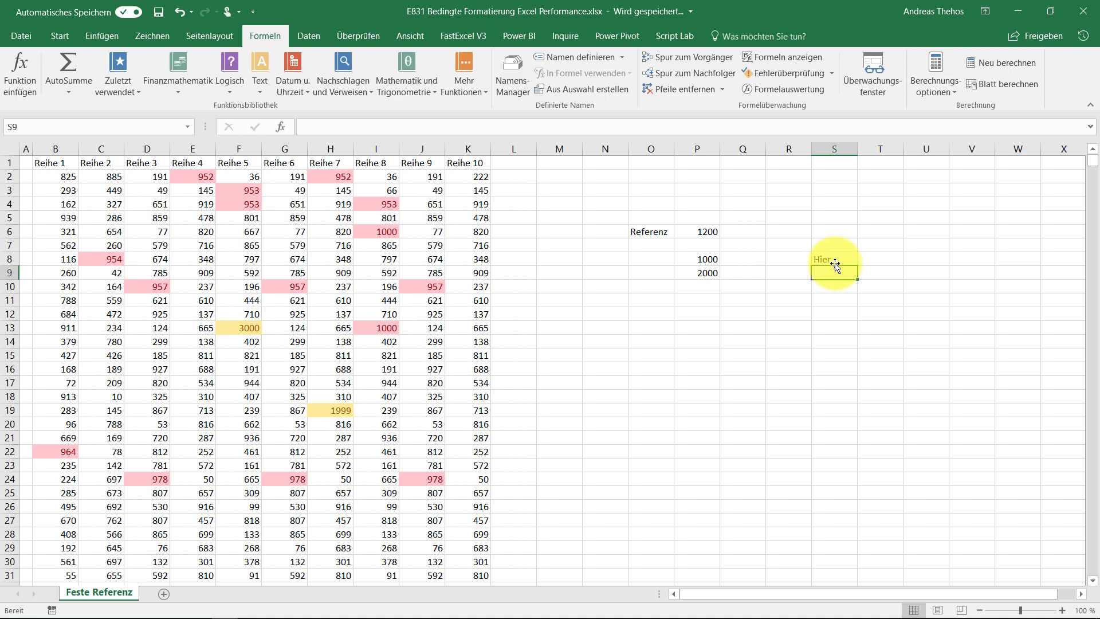
{"action": "type", "text": "1000"}
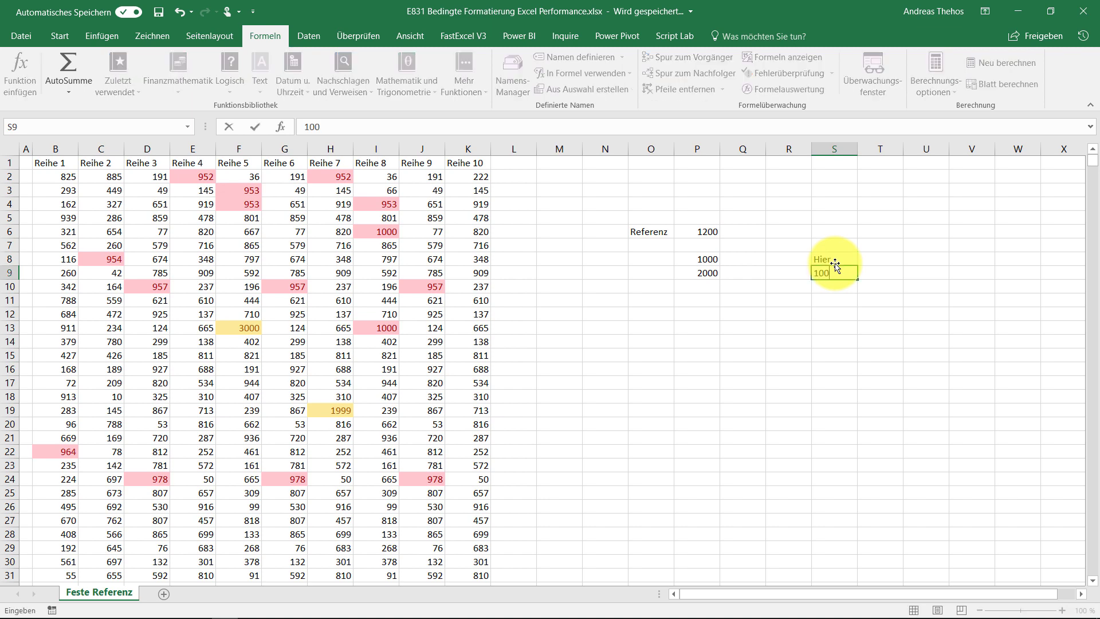
{"action": "key", "text": "Return"}
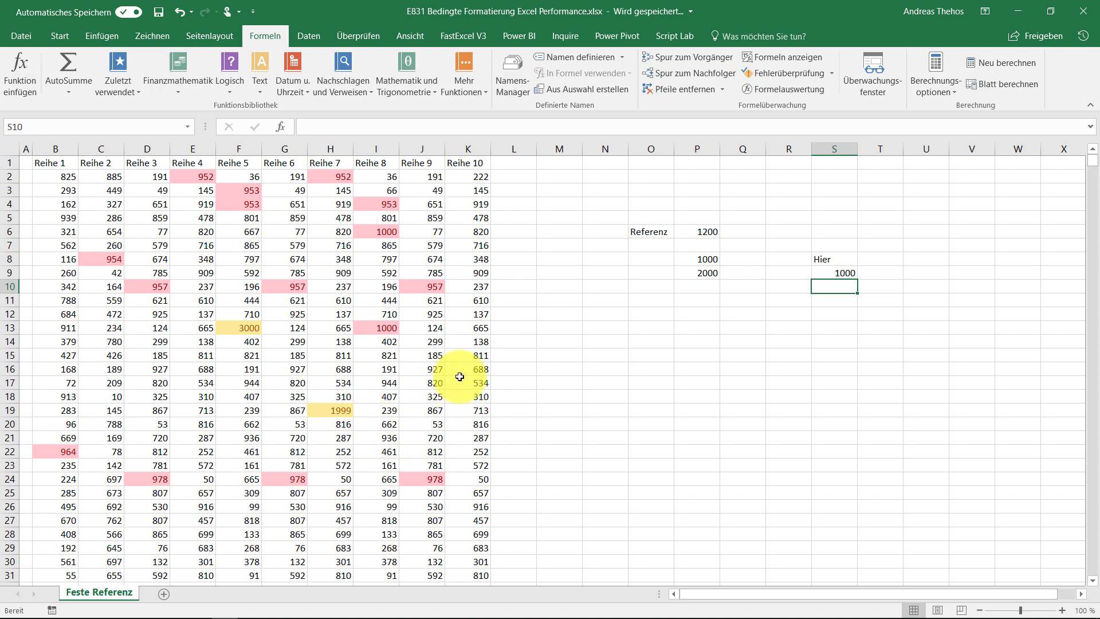
Change J16 from 927 to 1000 so it turns light red
{"action": "left_click", "coordinate": [438, 370]}
{"action": "type", "text": "100"}
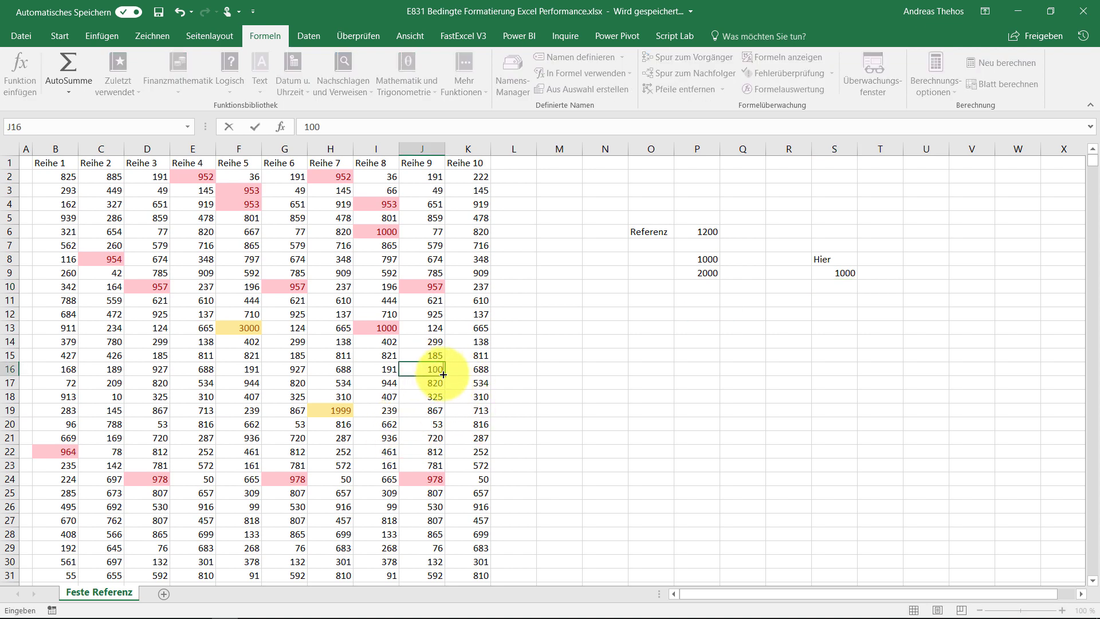
{"action": "type", "text": "0"}
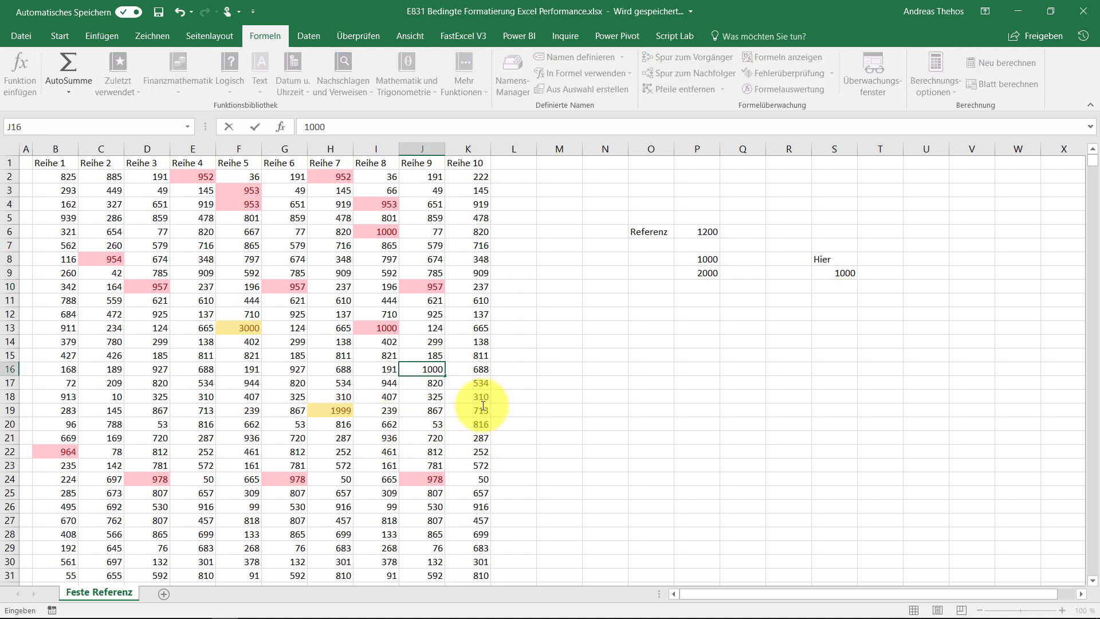
{"action": "key", "text": "Return"}
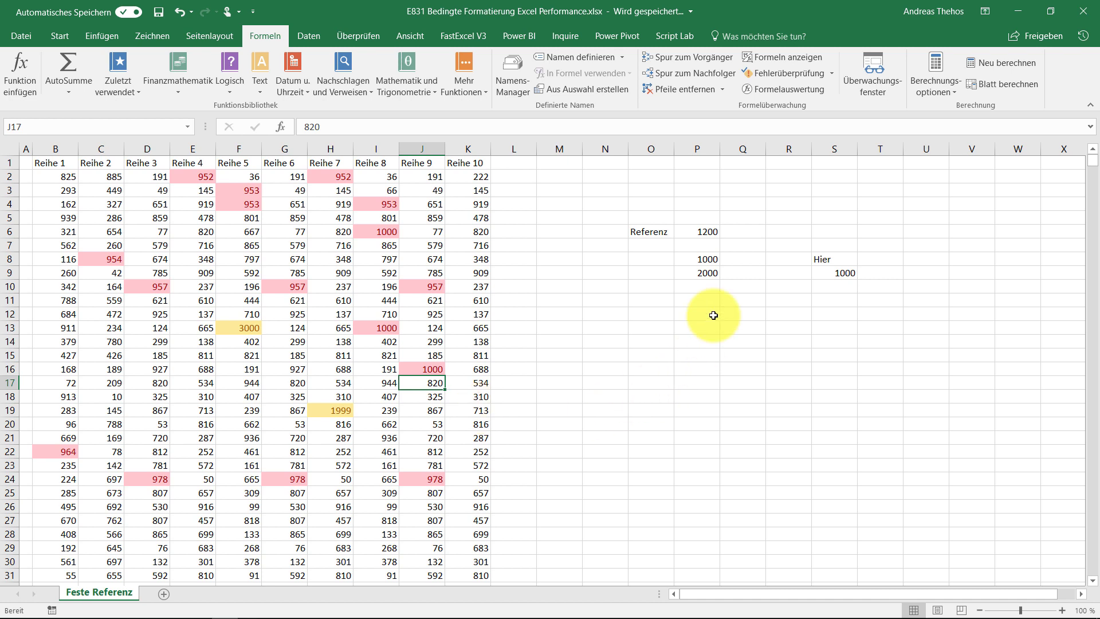
Show the Berechnungsoptionen list to confirm Automatisch is still the calculation mode
{"action": "left_click", "coordinate": [931, 92]}
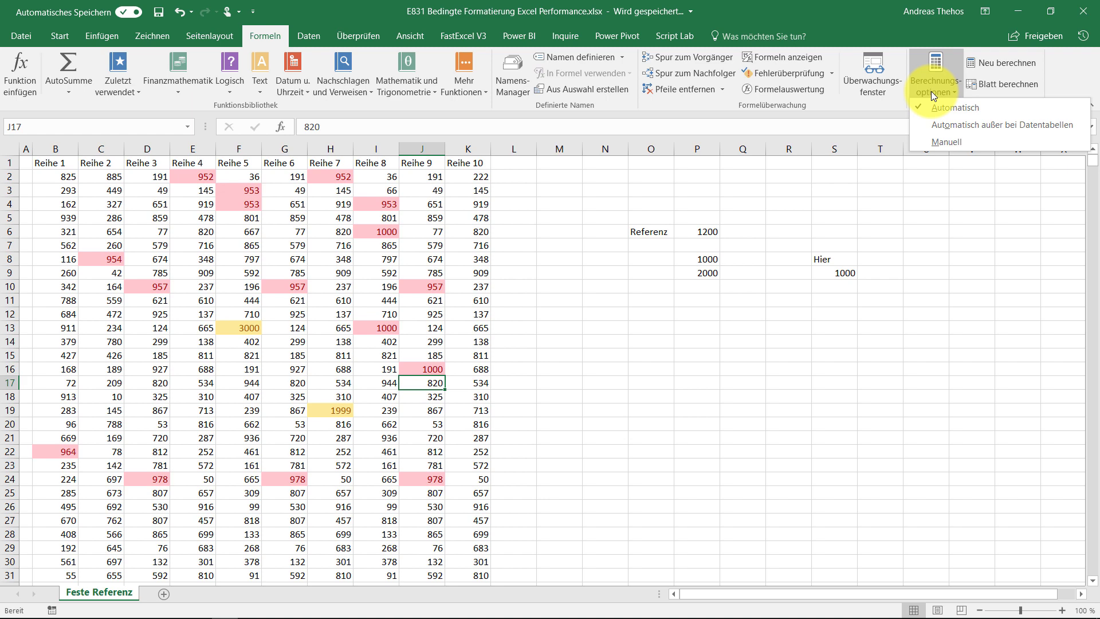